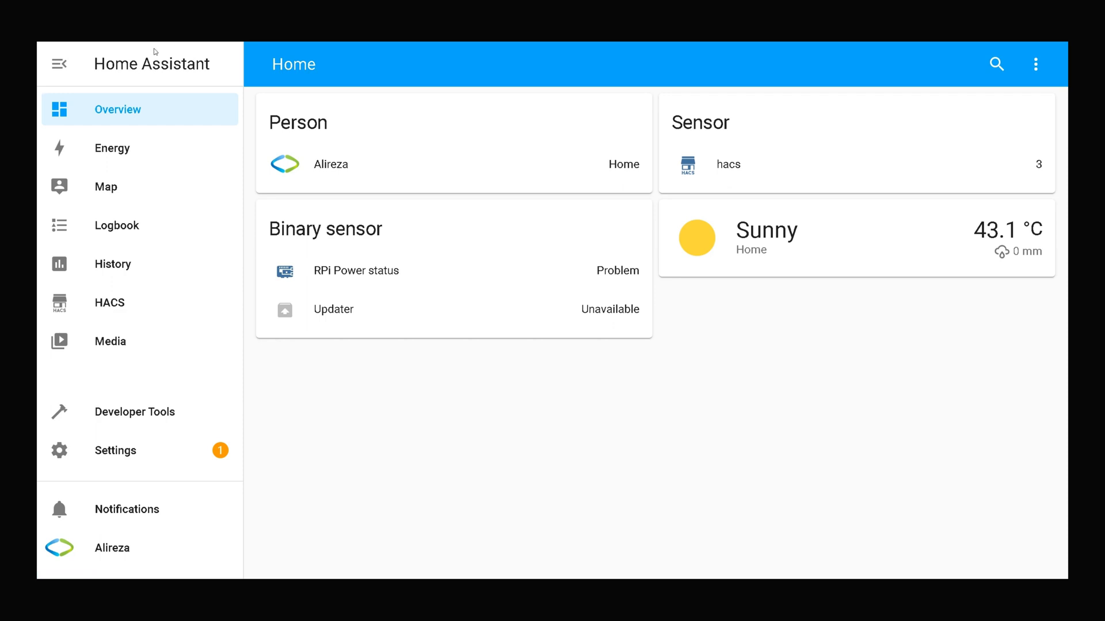
Step: Go to Settings > Devices & Services and open the Sonoff Zigbee dongle's Zigbee Coordinator device page
left_click(71, 63)
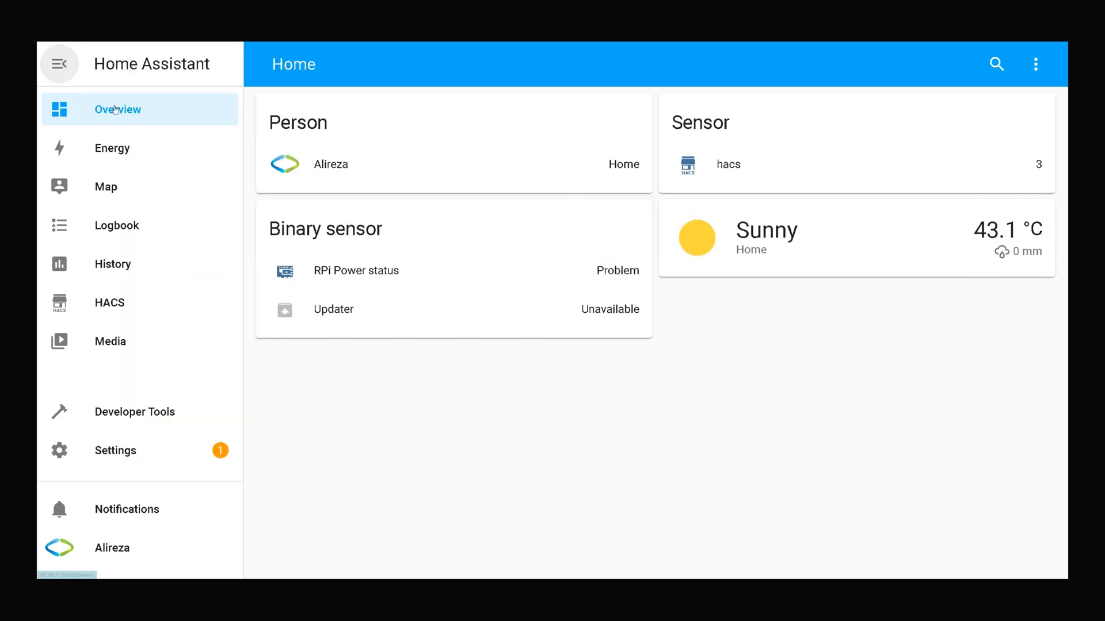
left_click(128, 456)
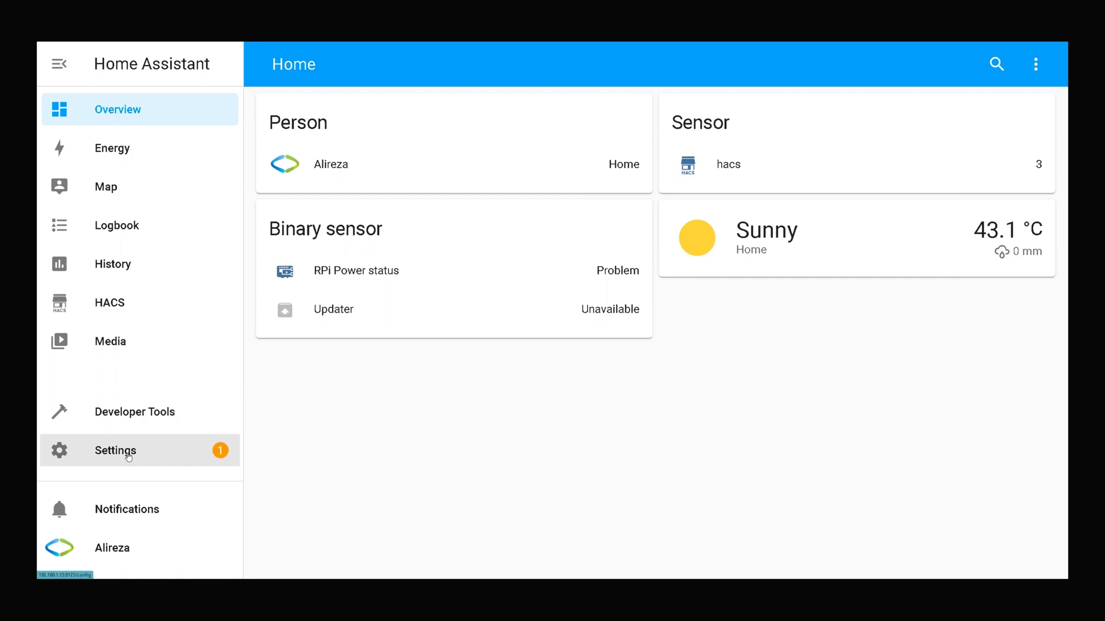
left_click(128, 457)
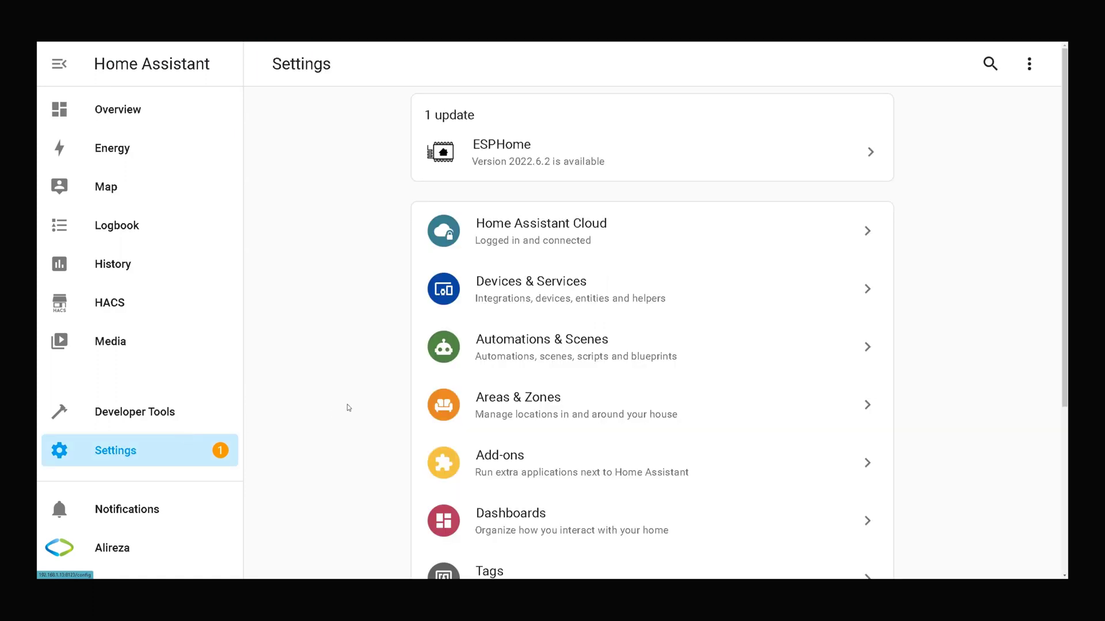
left_click(576, 292)
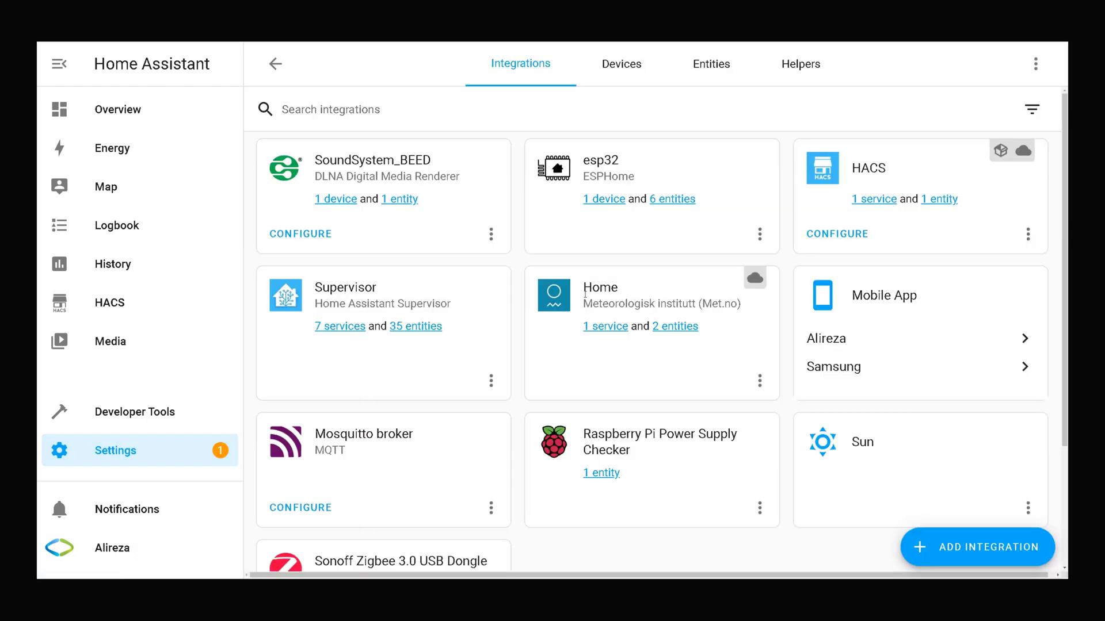
scroll(586, 295, "down", 2)
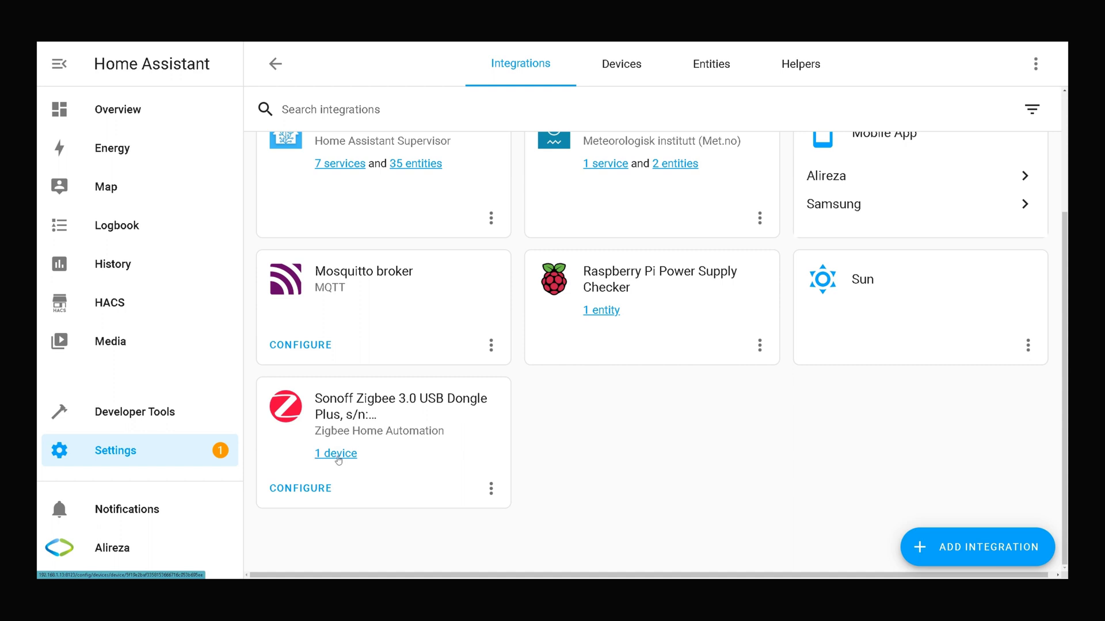
left_click(335, 455)
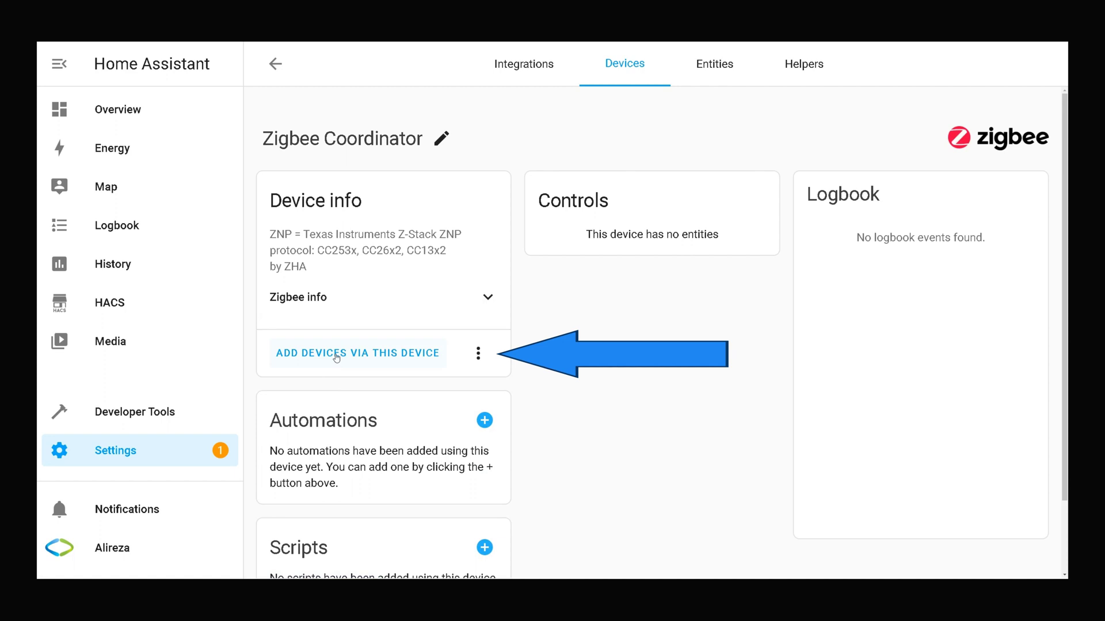
Step: Start Zigbee pairing and replace the new device's default name with 'Smart Switch'
left_click(336, 357)
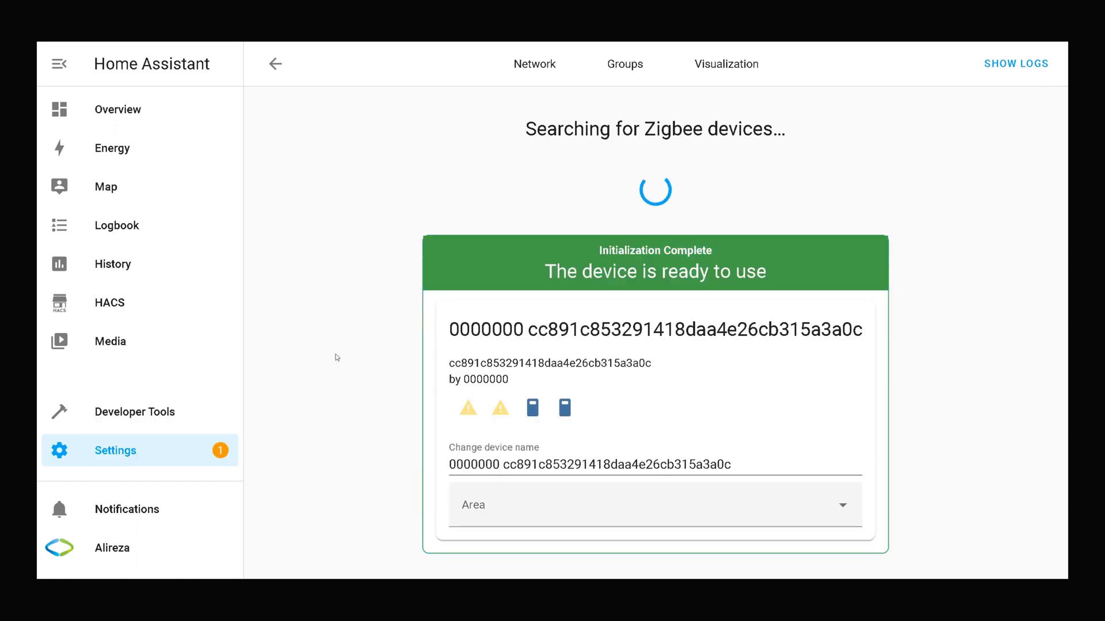
left_click(499, 465)
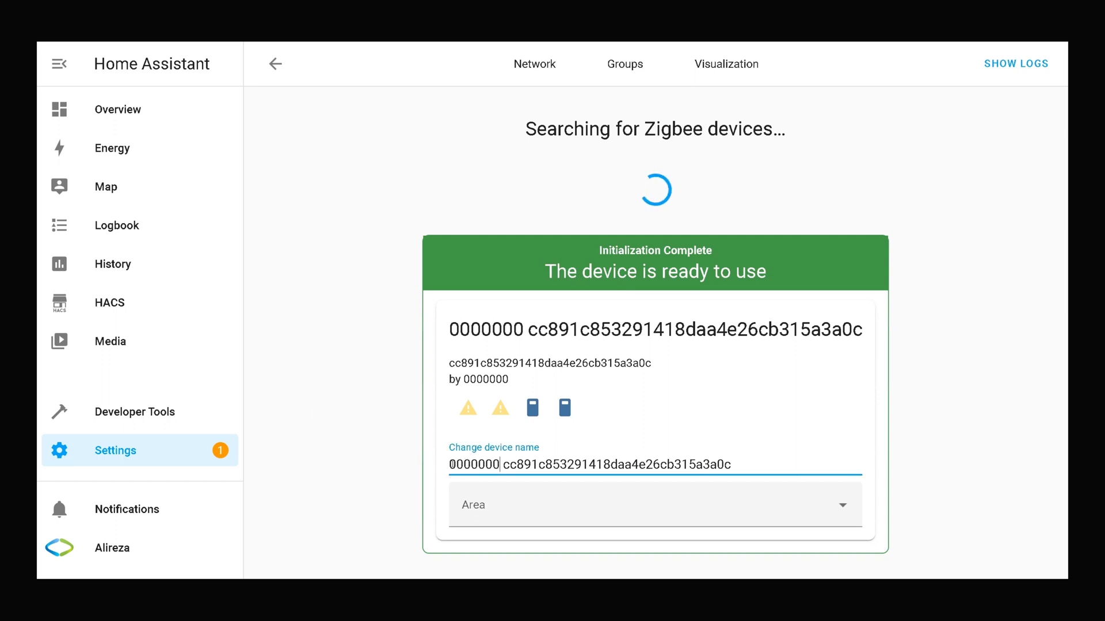
left_click_drag(449, 465, 735, 447)
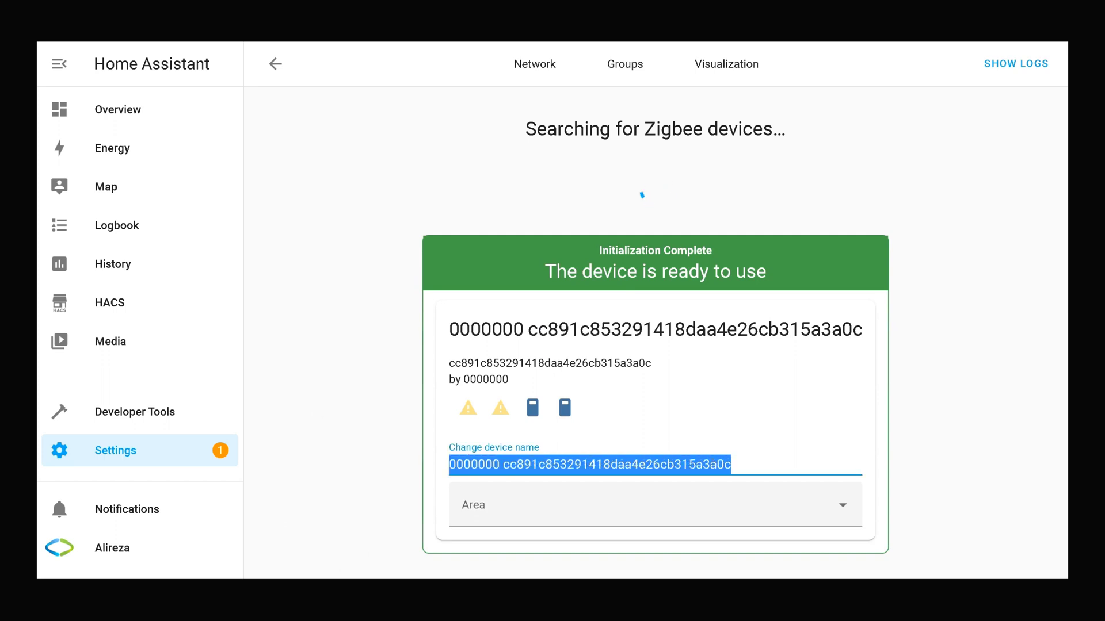
type("Smart Switch")
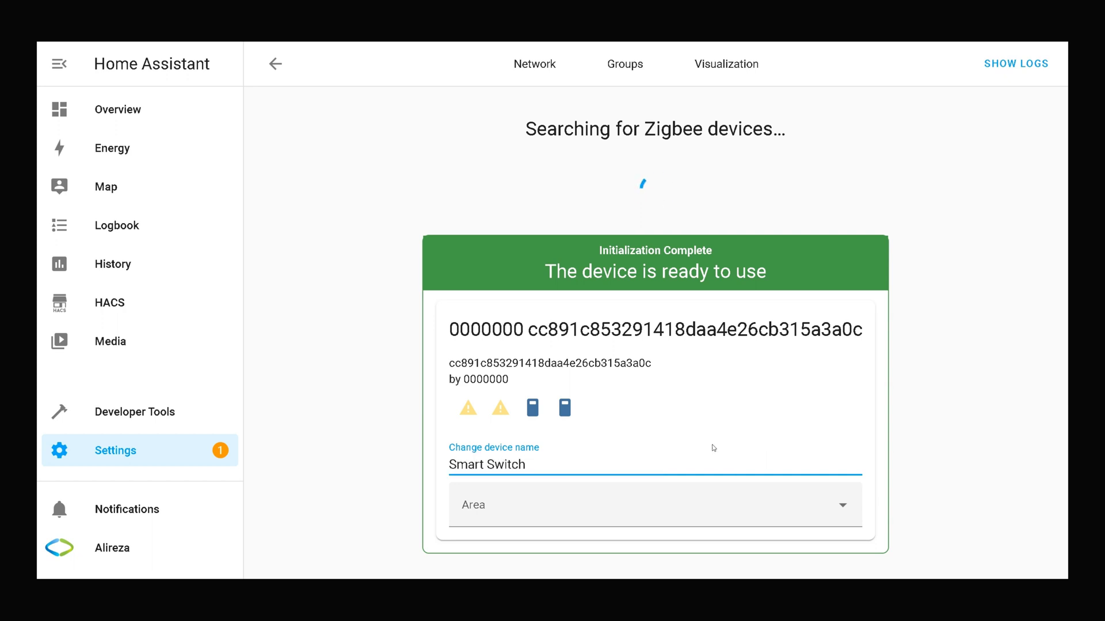
left_click(729, 420)
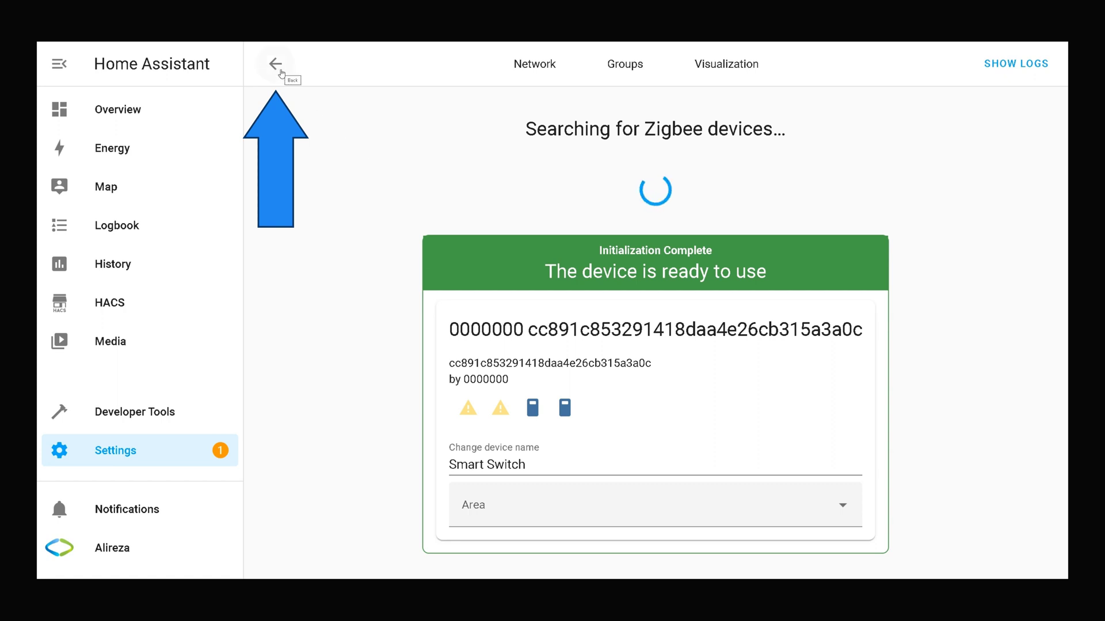
Step: Go back to Integrations and open Smart Switch from the Sonoff Zigbee card's '2 devices' list
left_click(280, 74)
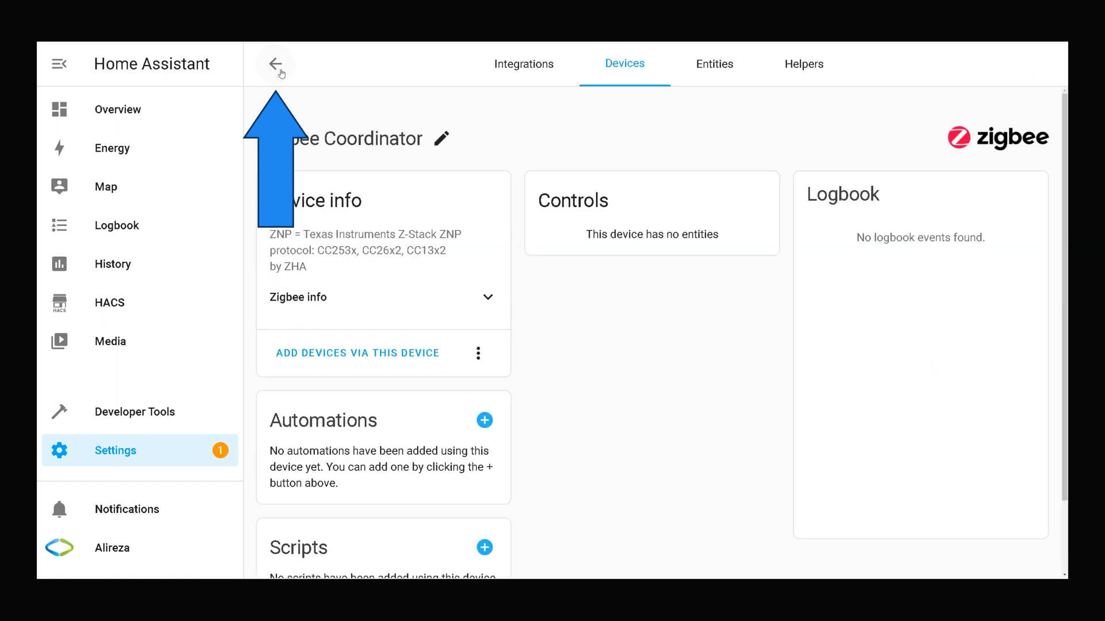
left_click(280, 75)
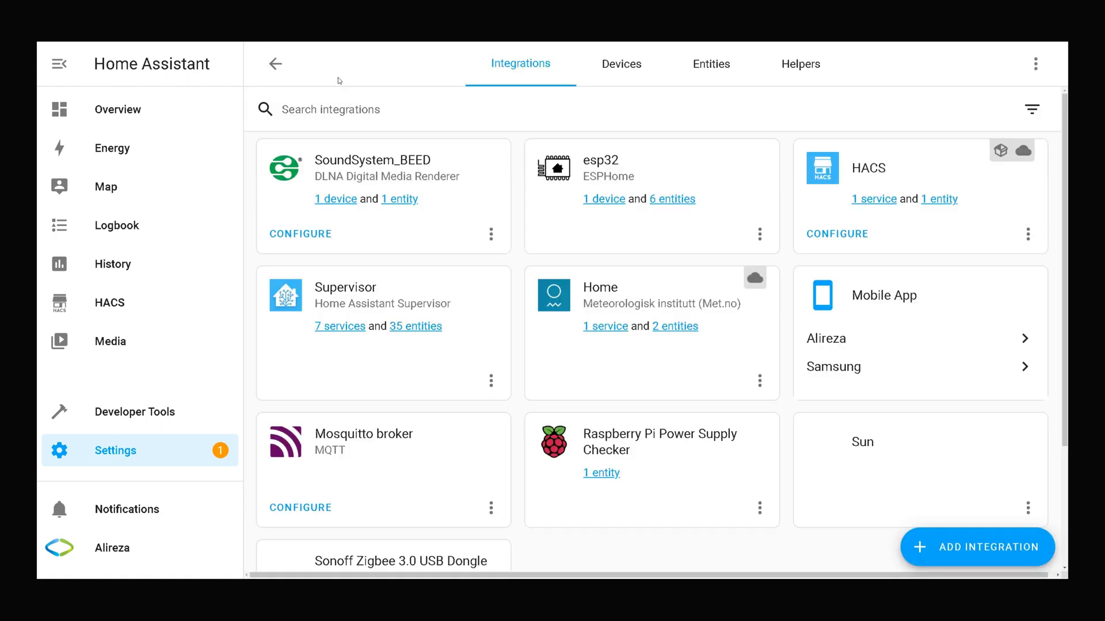
scroll(417, 169, "down", 3)
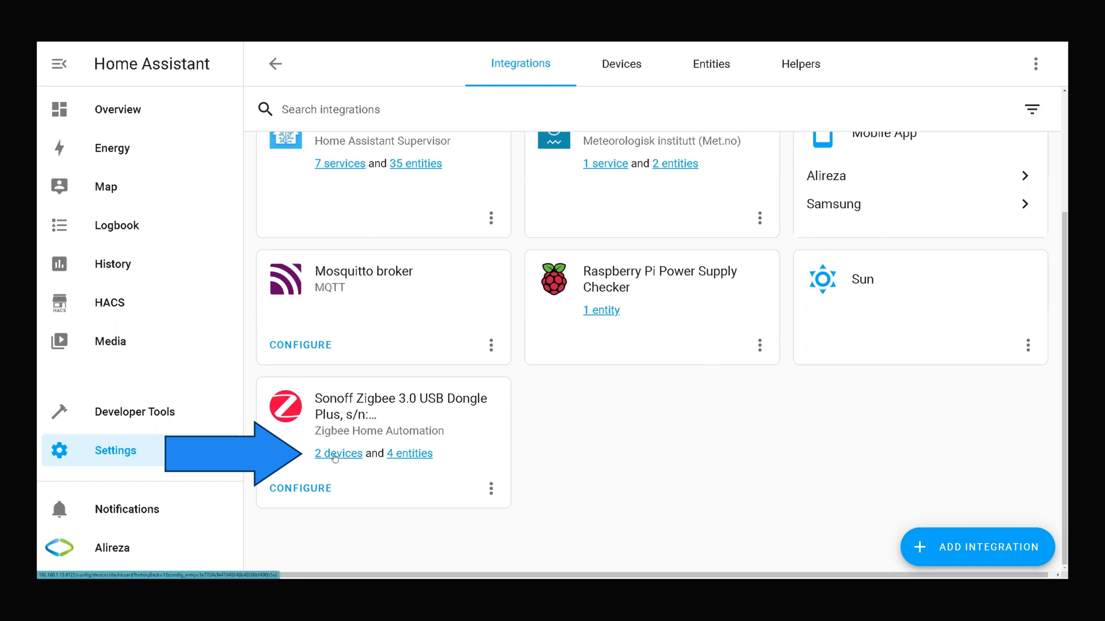
left_click(334, 455)
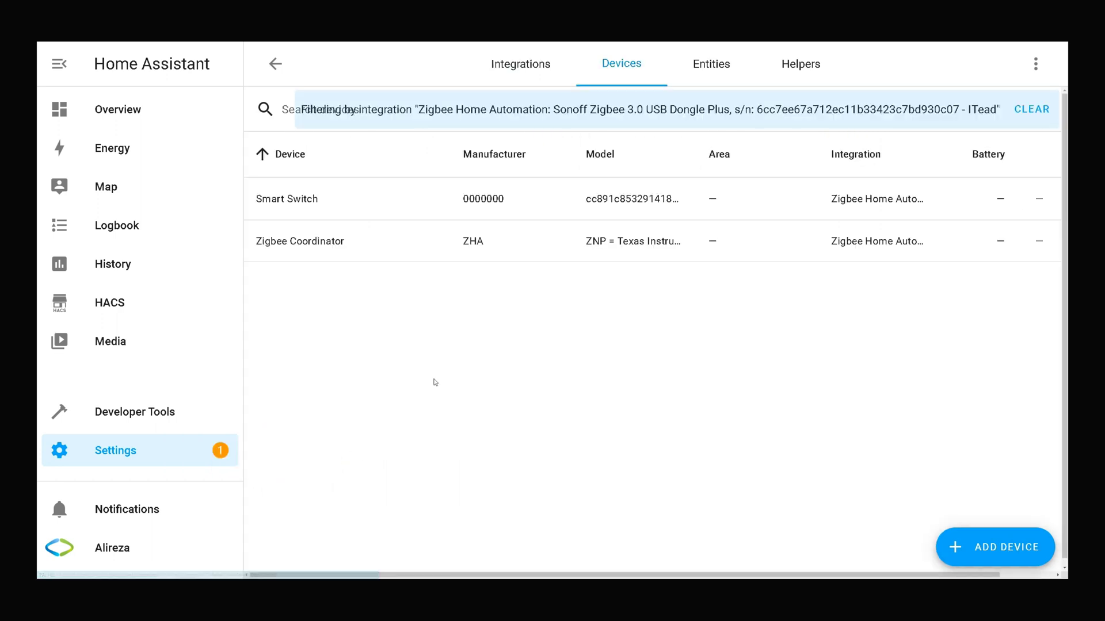
left_click(332, 207)
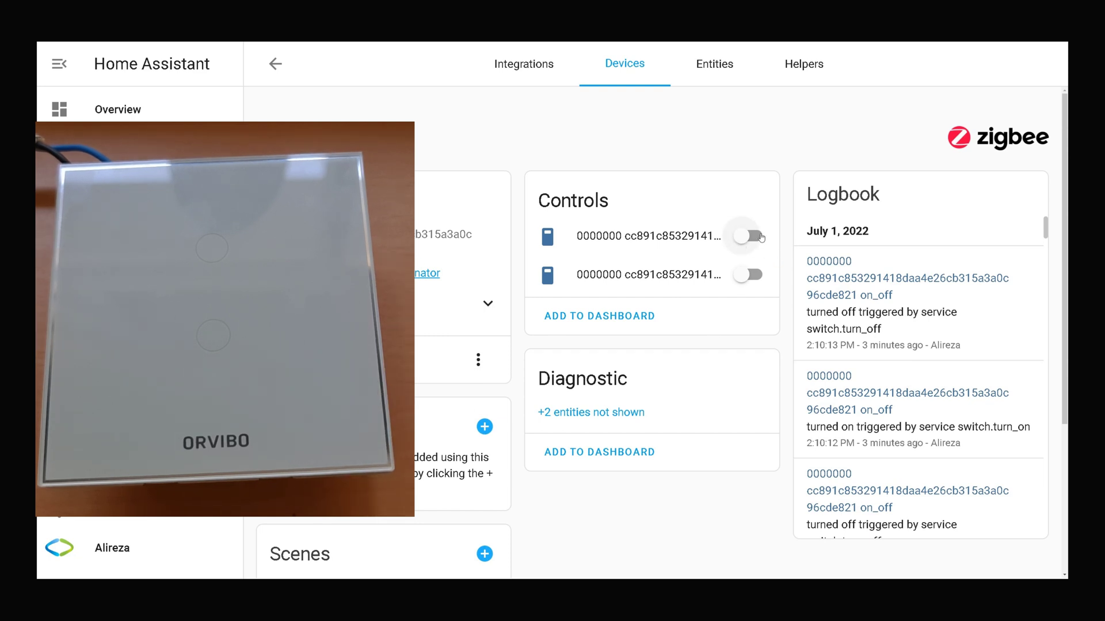
Step: Toggle both Smart Switch channels on and off several times, leaving both channels off
left_click(761, 237)
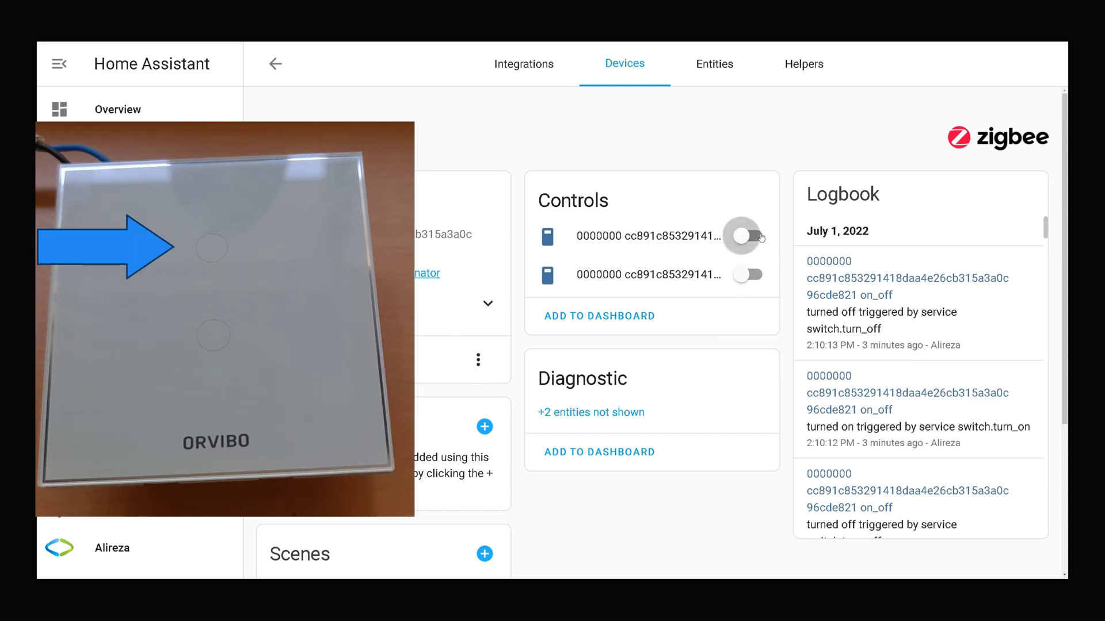
left_click(757, 276)
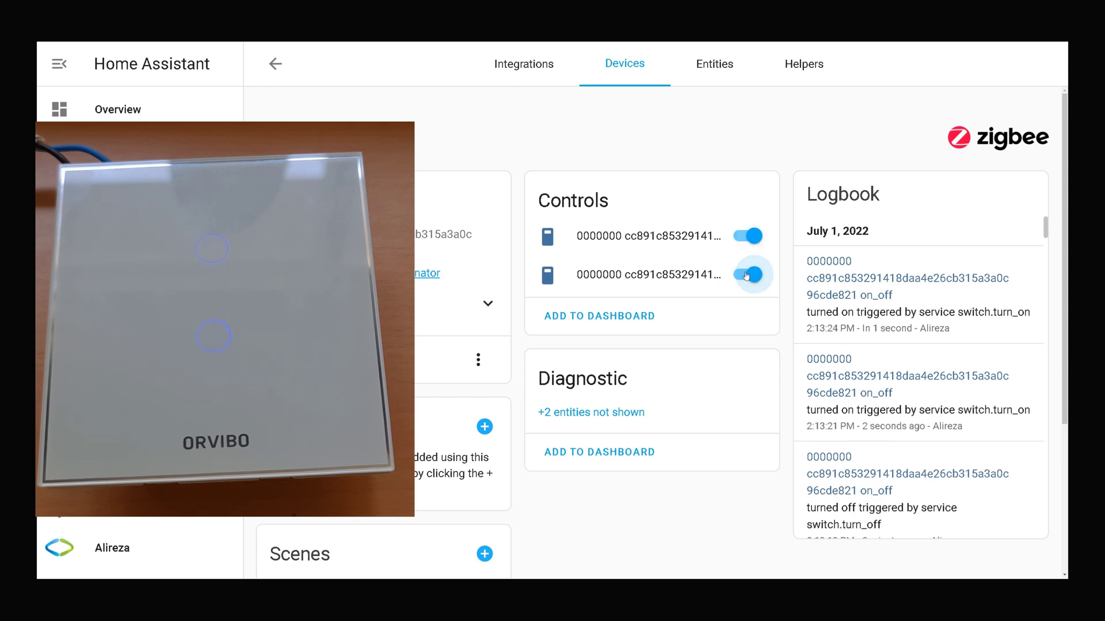
left_click(743, 276)
left_click(741, 239)
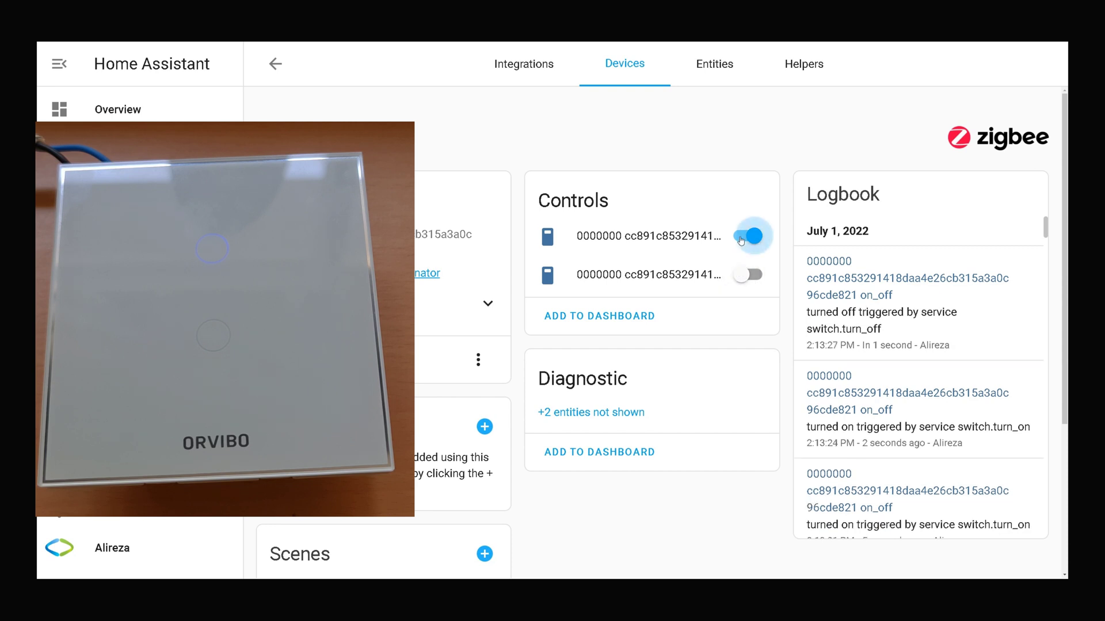
left_click(740, 238)
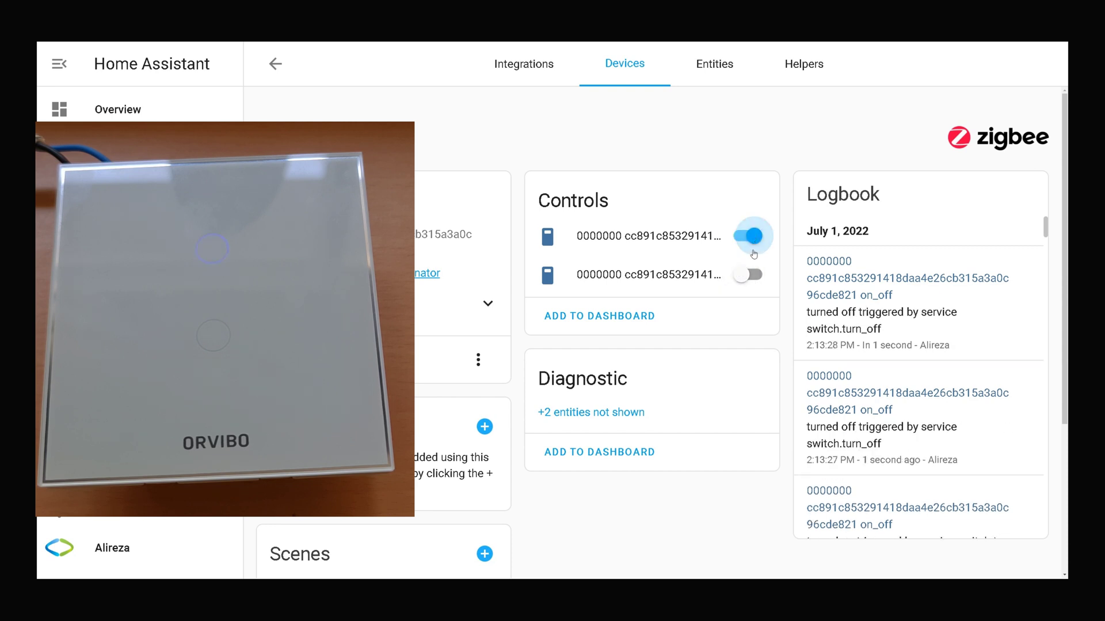
left_click(749, 276)
left_click(742, 236)
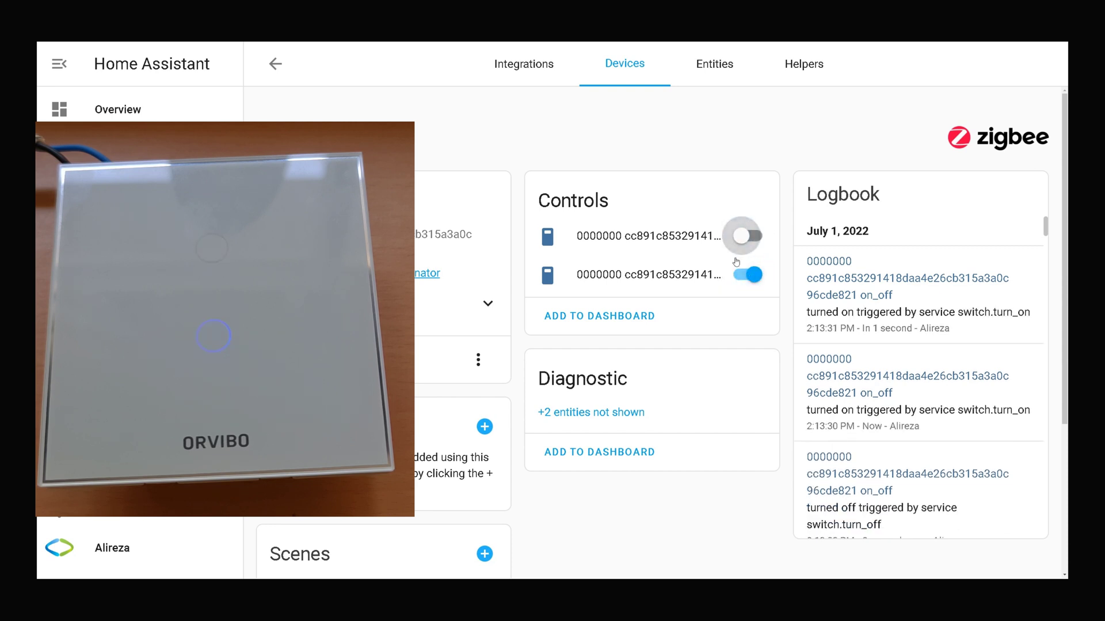
left_click(744, 275)
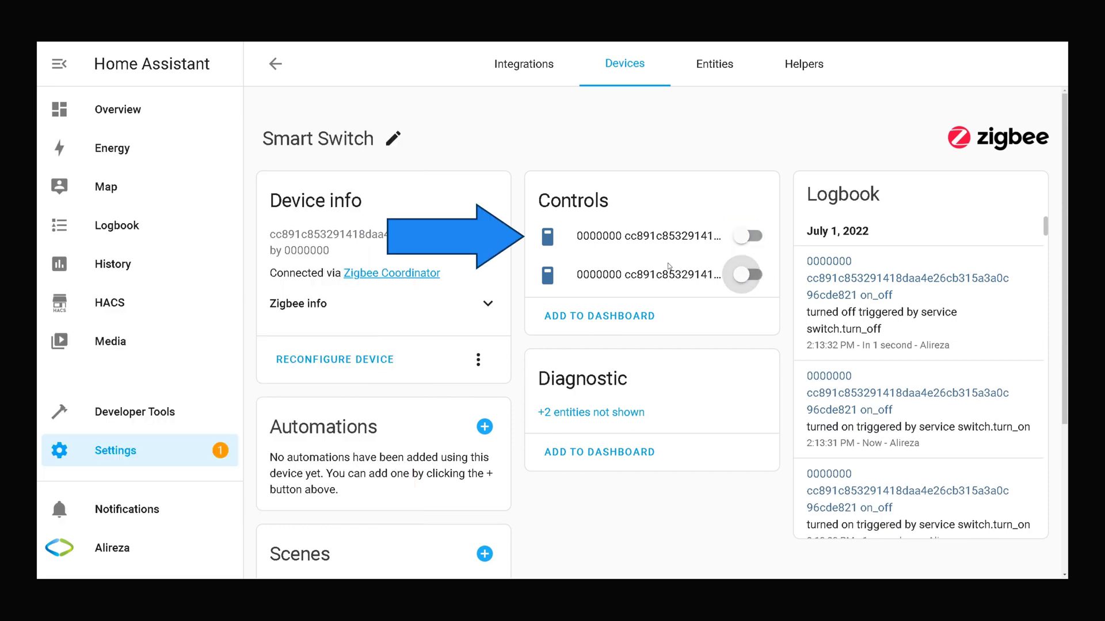
Step: Rename the first switch channel entity to 'Light 1' and choose the mdi:ceiling-light icon
left_click(643, 236)
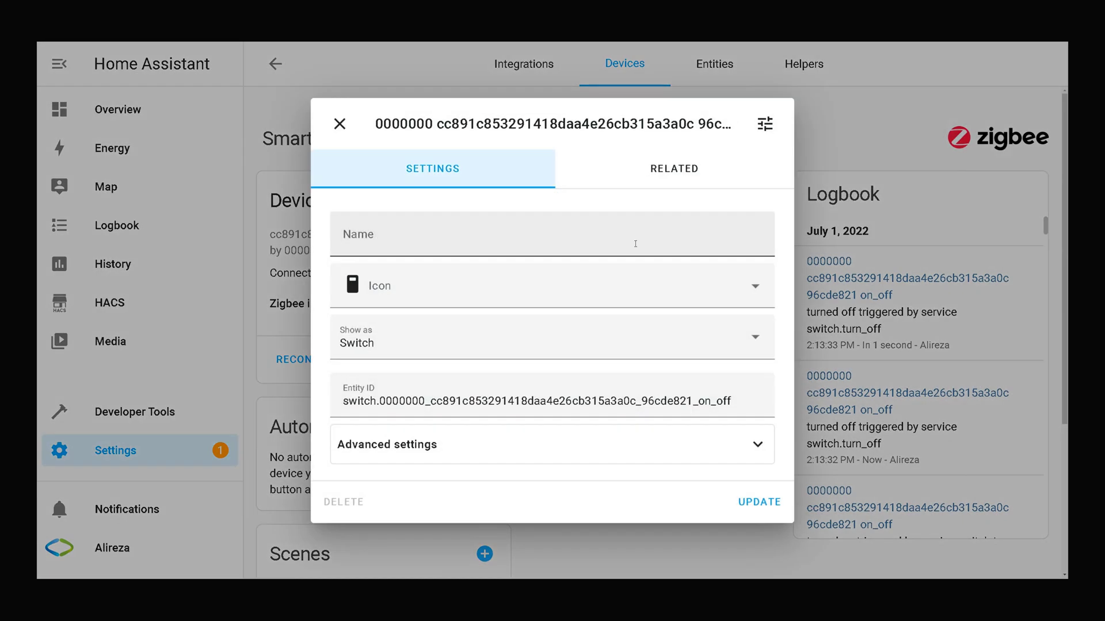
left_click(436, 234)
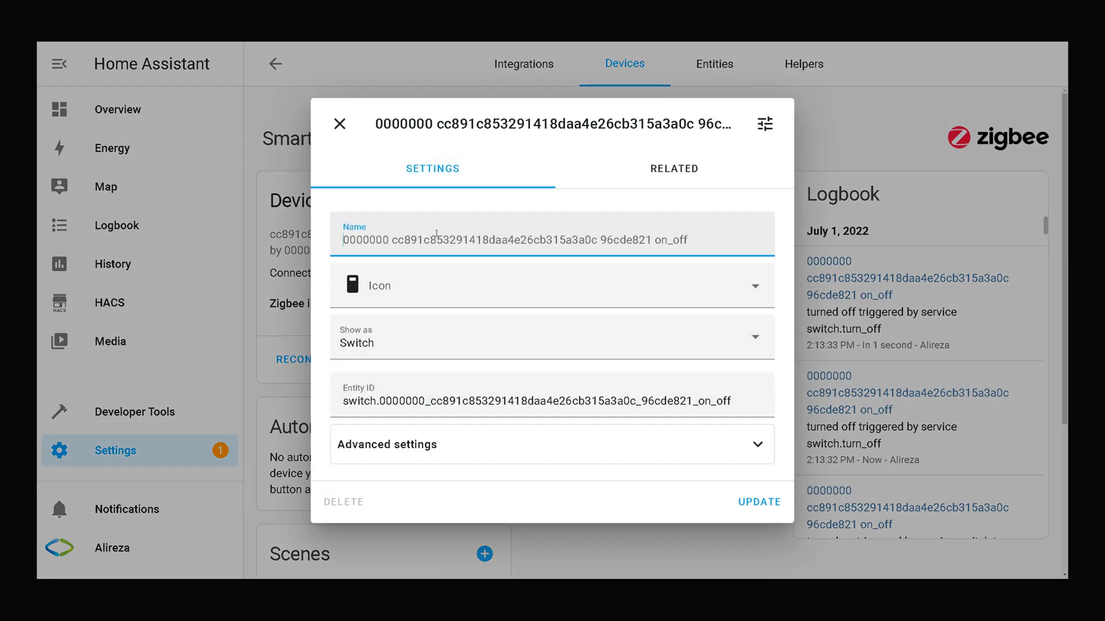
key("BackSpace")
type("Light 1")
left_click(439, 282)
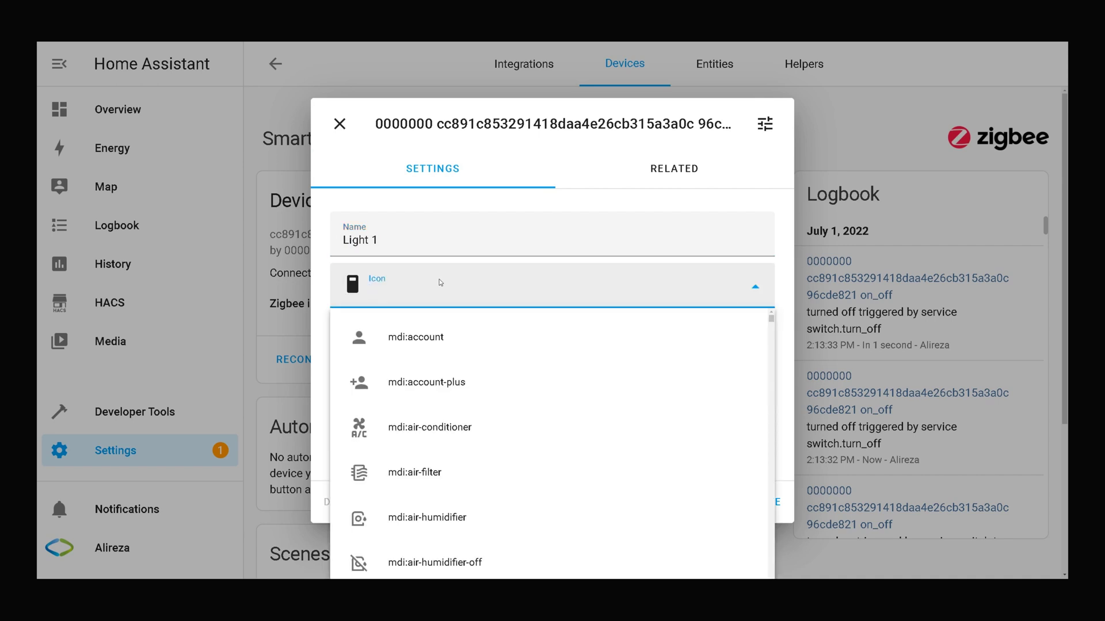
scroll(430, 339, "down", 3)
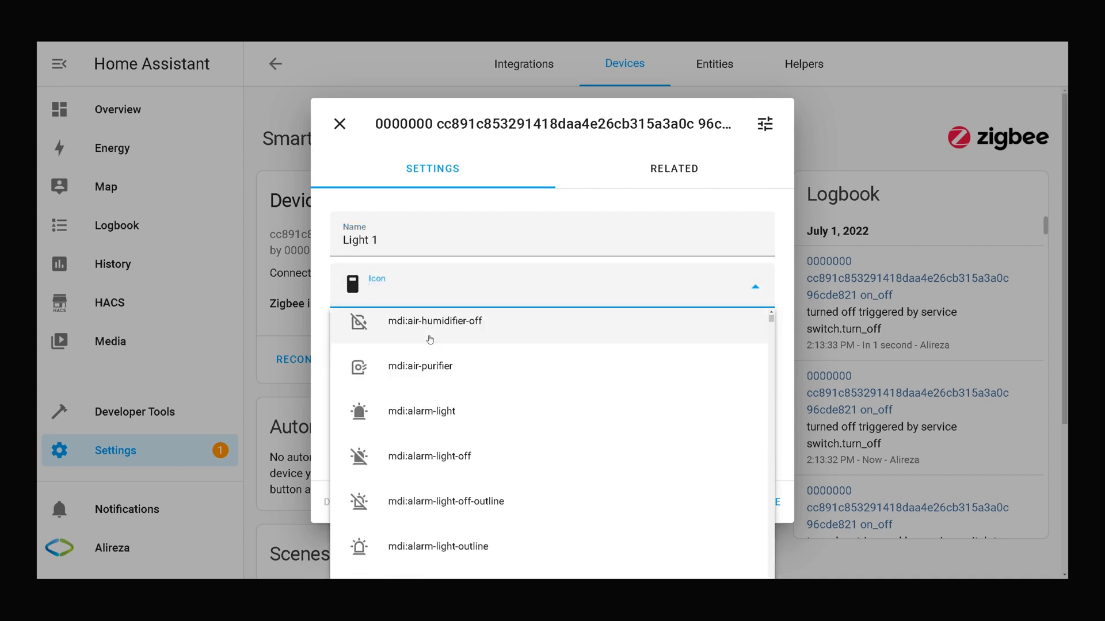
scroll(429, 340, "down", 3)
scroll(429, 339, "down", 5)
scroll(429, 339, "down", 4)
scroll(429, 340, "down", 4)
scroll(429, 339, "down", 4)
scroll(429, 339, "down", 4)
scroll(429, 339, "down", 4)
scroll(429, 340, "down", 4)
scroll(430, 339, "down", 3)
scroll(429, 340, "down", 3)
scroll(429, 340, "down", 4)
scroll(429, 339, "down", 3)
scroll(430, 339, "down", 4)
scroll(430, 339, "down", 2)
scroll(429, 339, "down", 4)
scroll(429, 340, "up", 2)
left_click(417, 380)
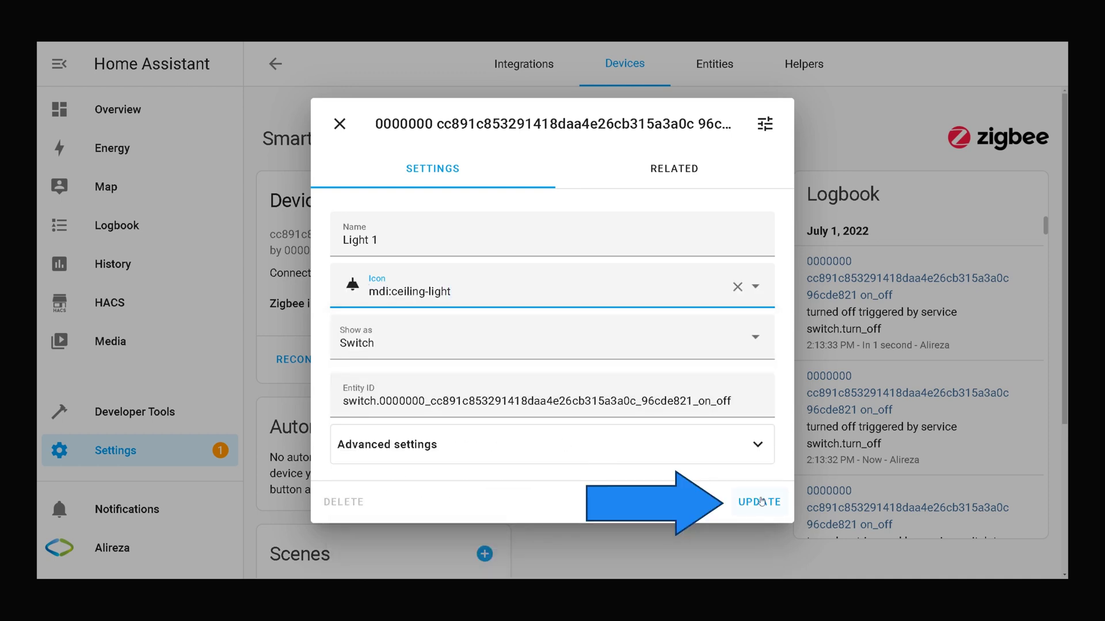
Step: Save Light 1, then name the second channel 'Light 2' with mdi:ceiling-light and save
left_click(758, 501)
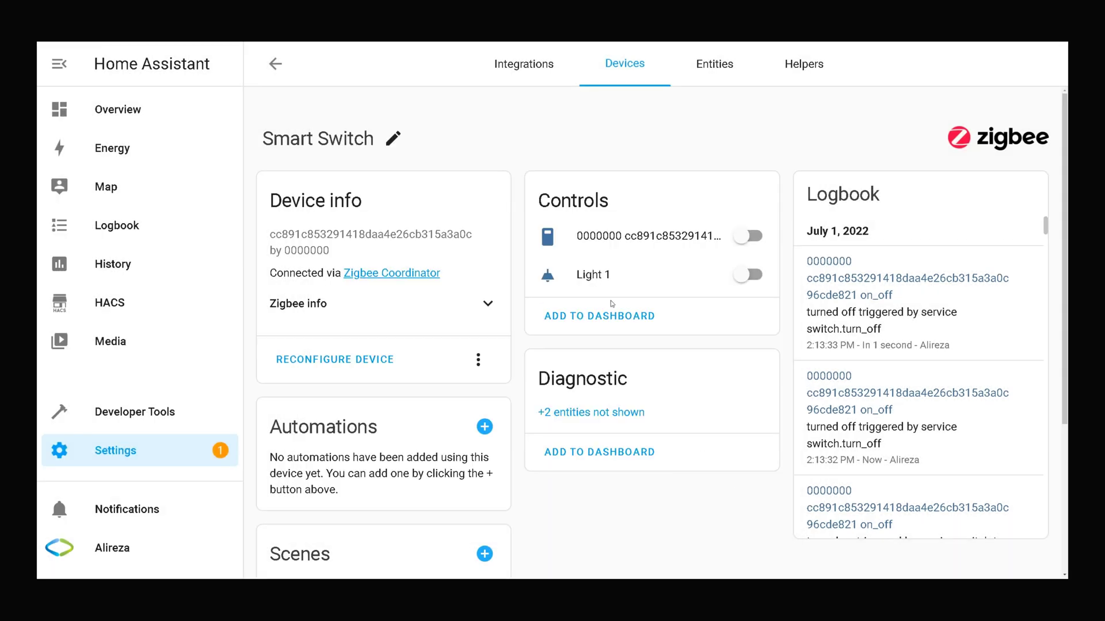
left_click(600, 238)
type("Light 2")
left_click(393, 285)
scroll(399, 368, "down", 10)
scroll(399, 369, "down", 10)
scroll(399, 369, "down", 10)
scroll(400, 369, "down", 5)
scroll(400, 369, "down", 3)
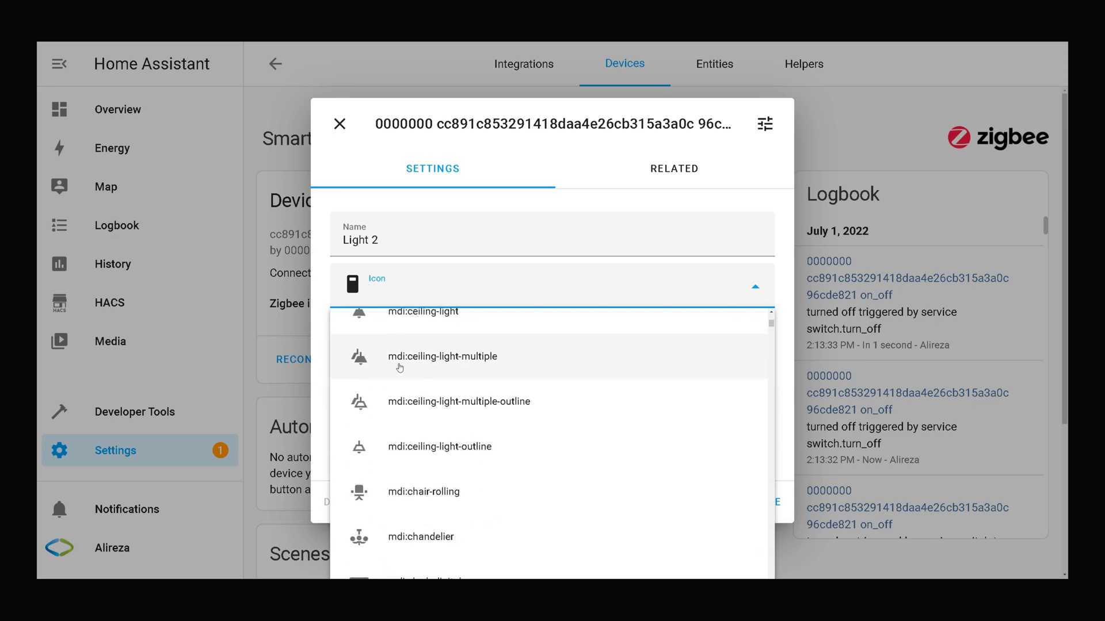
scroll(399, 368, "up", 1)
left_click(399, 368)
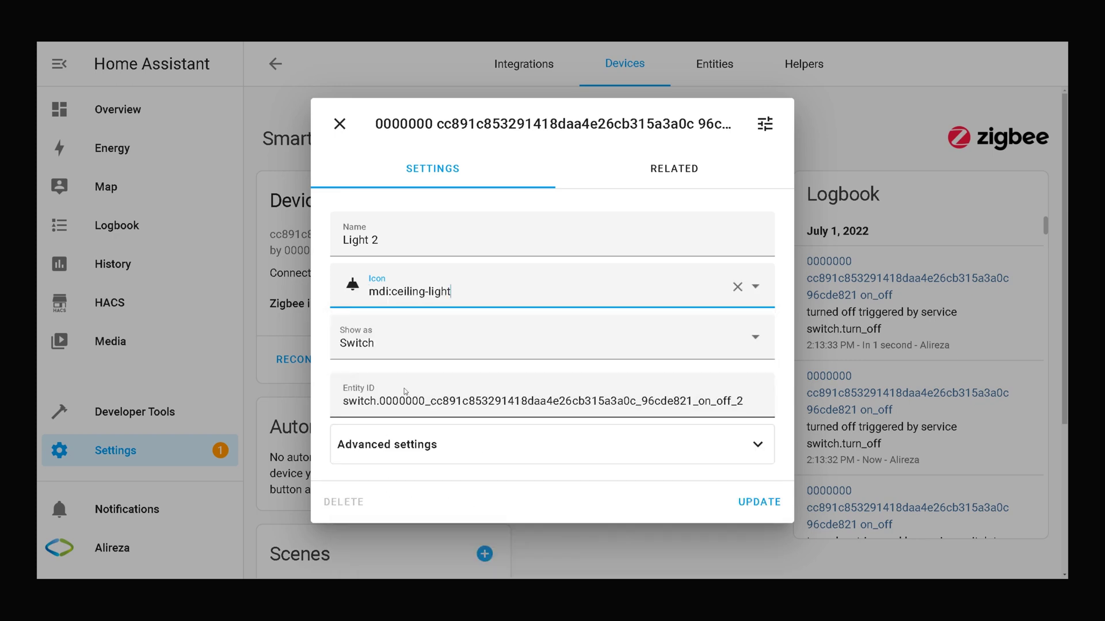
left_click(764, 505)
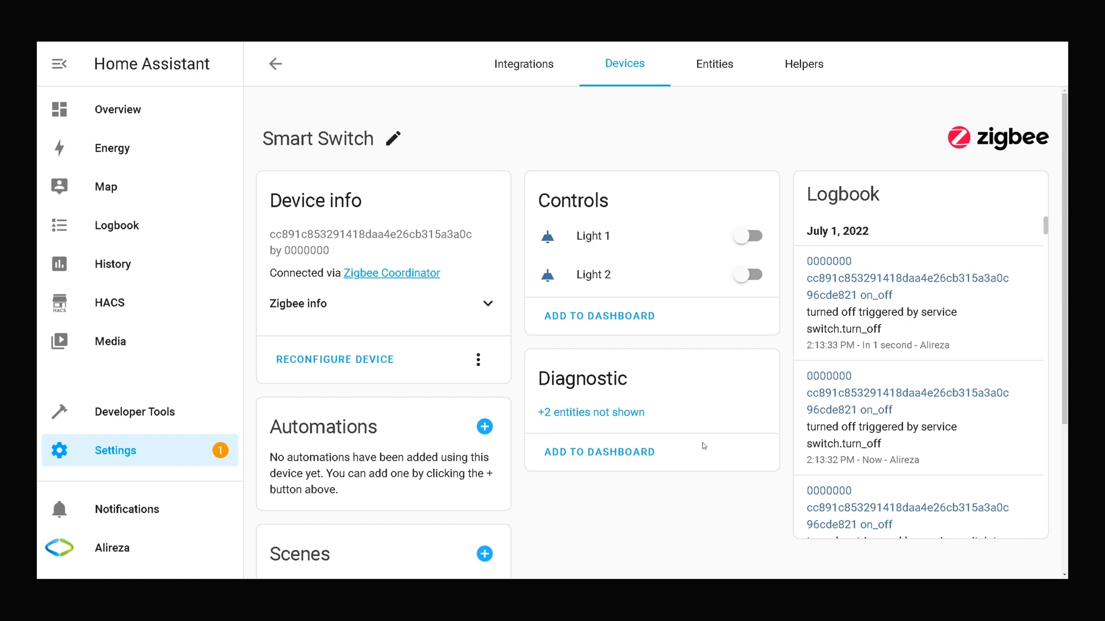
Step: Switch Light 1 and Light 2 on from the Controls card, then turn both off
left_click(755, 253)
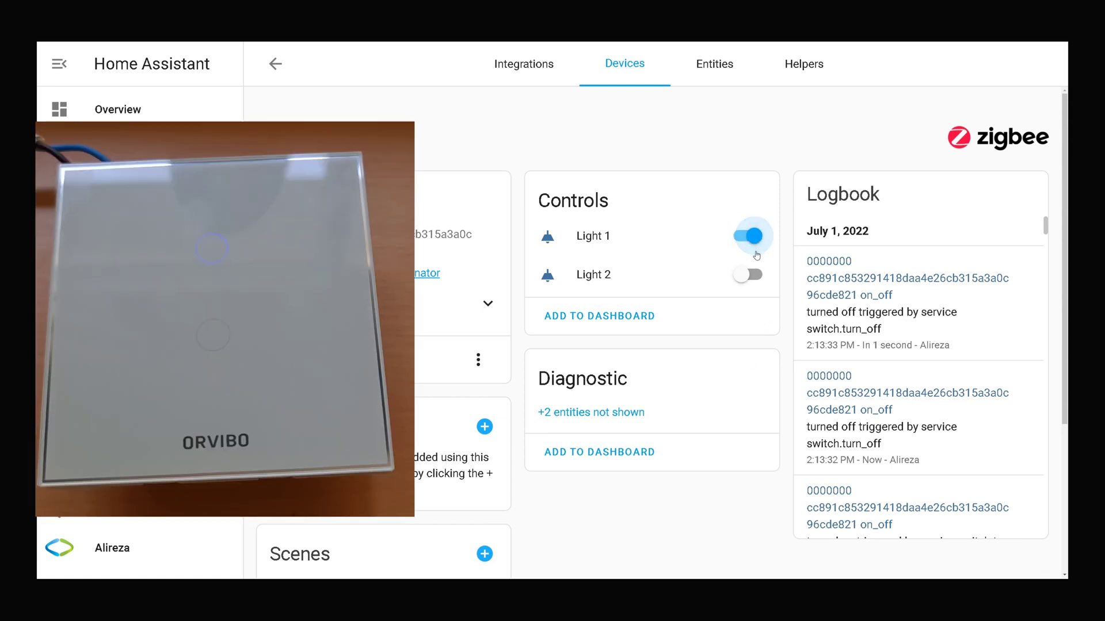
left_click(747, 274)
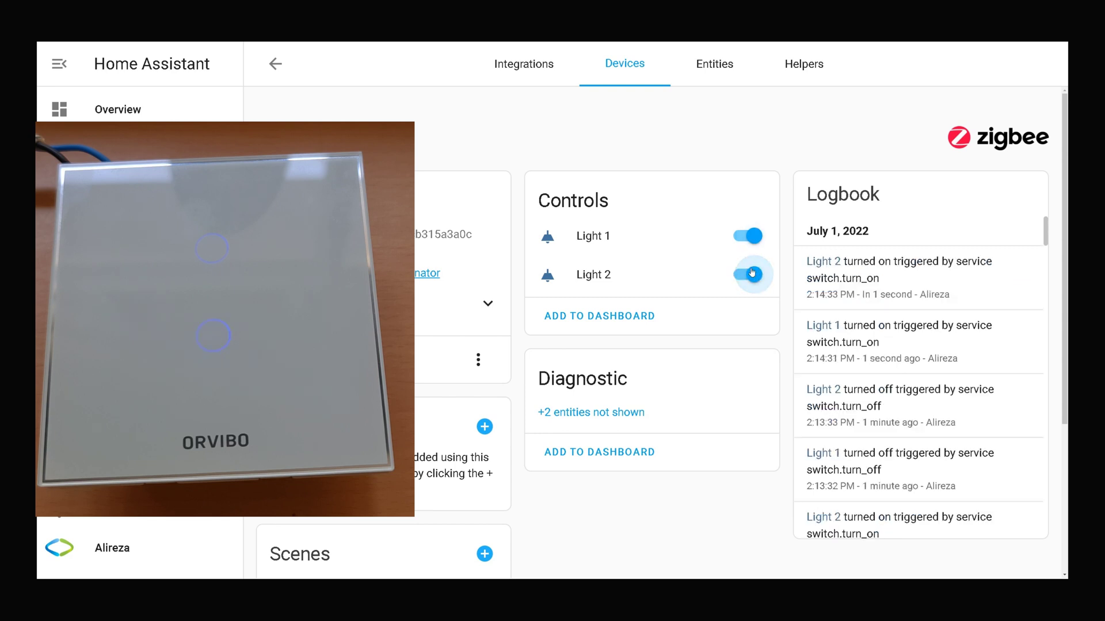
left_click(743, 236)
left_click(742, 276)
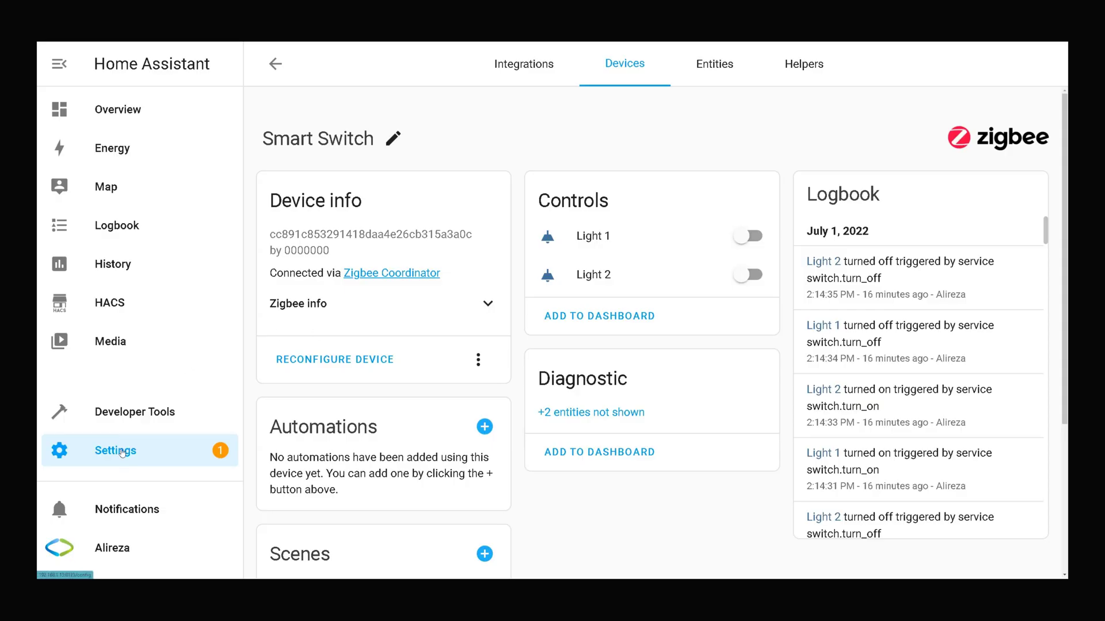
Step: Reopen the Zigbee Coordinator page through Devices & Services and the Sonoff Zigbee '2 devices' list
left_click(122, 454)
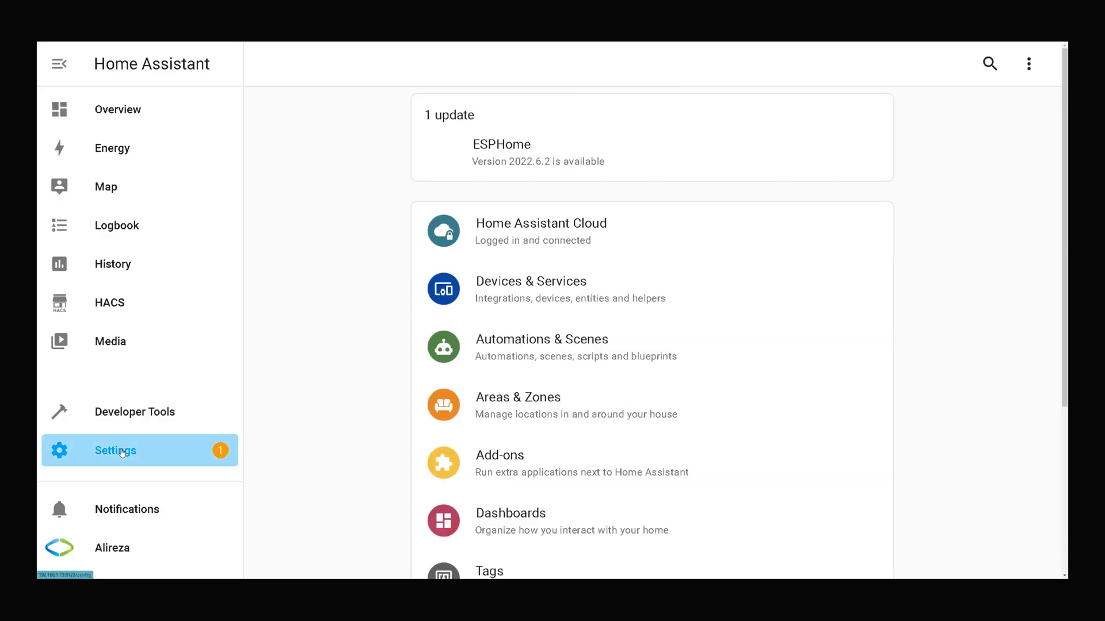
left_click(530, 282)
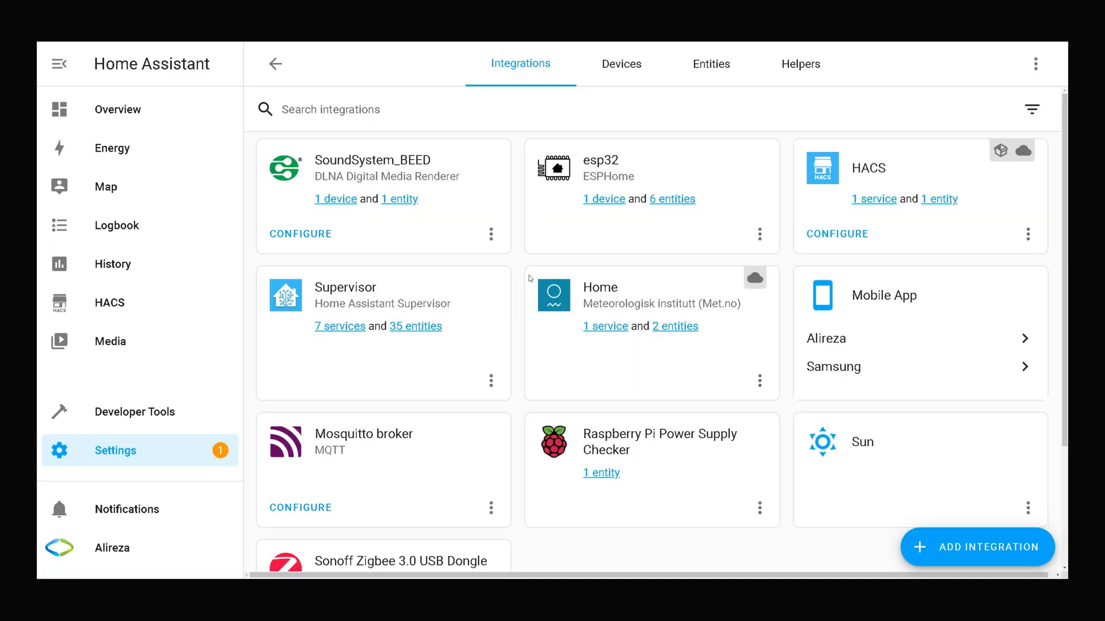
scroll(529, 278, "down", 2)
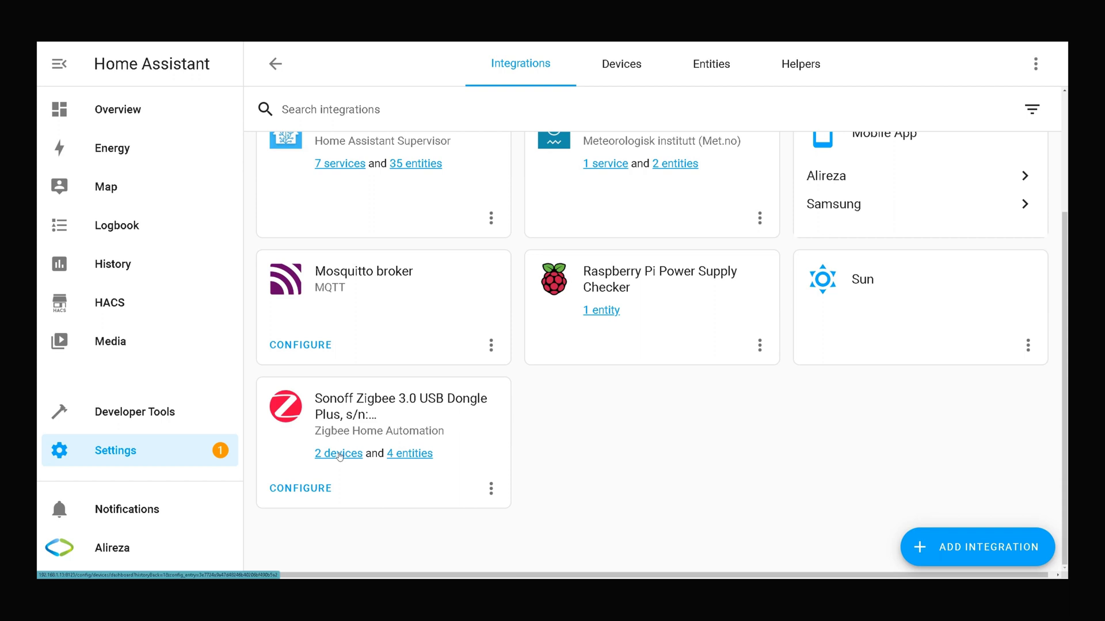
left_click(339, 454)
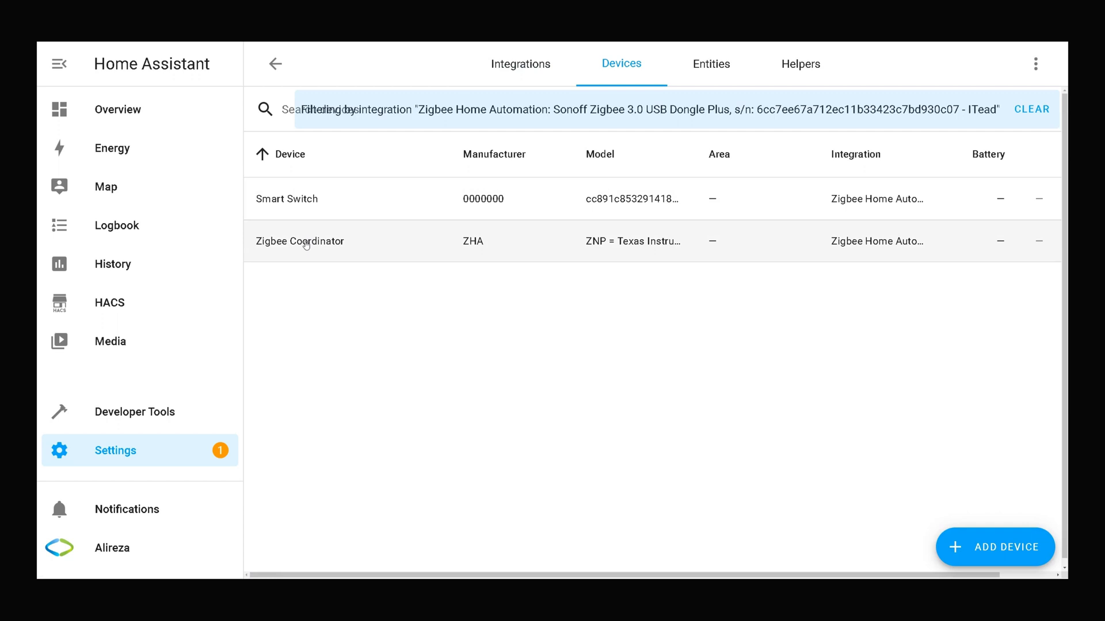
left_click(305, 245)
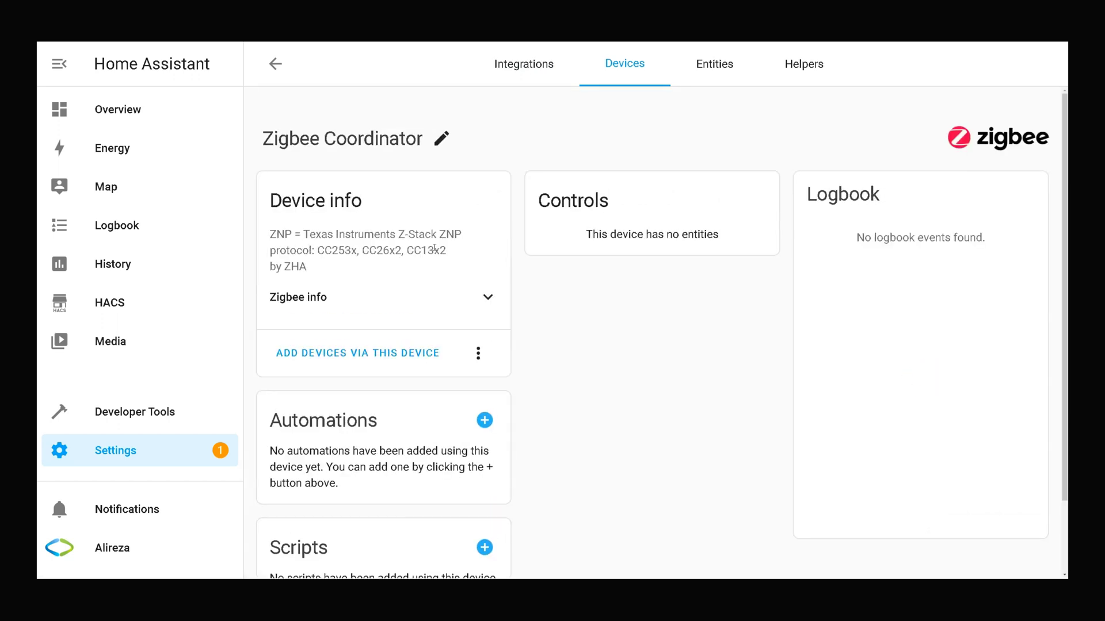
Step: Start a Zigbee device search and wait while the ORVIBO thermostat pairs and initialises
left_click(340, 355)
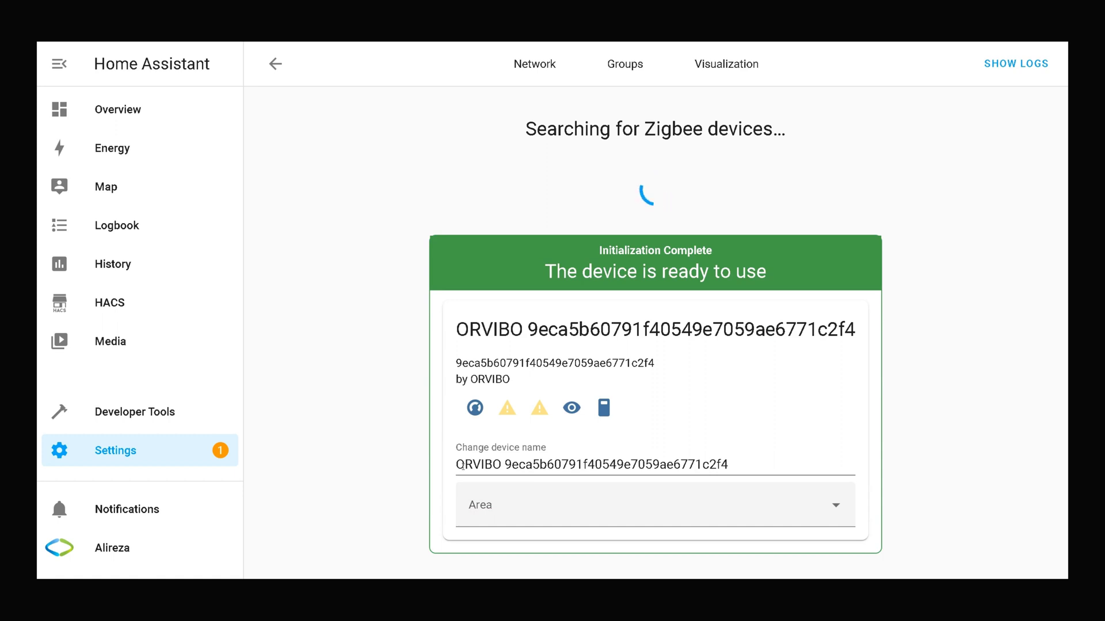
Step: Rename the ORVIBO device to 'Thermostat' and go back to the Zigbee devices list
left_click_drag(457, 465, 771, 465)
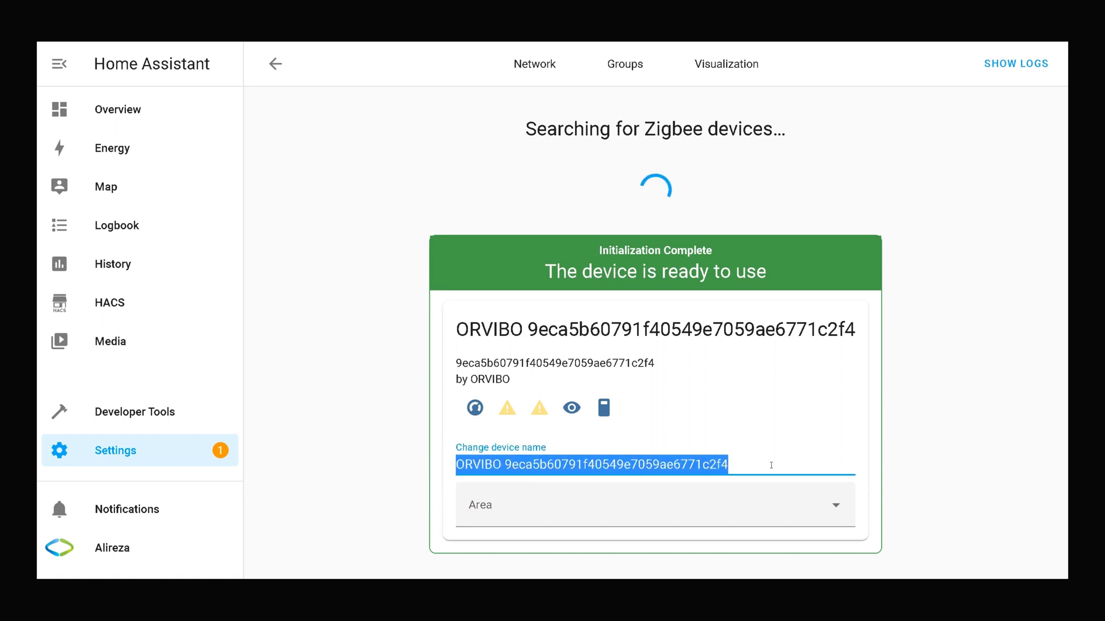
type("Thermostat")
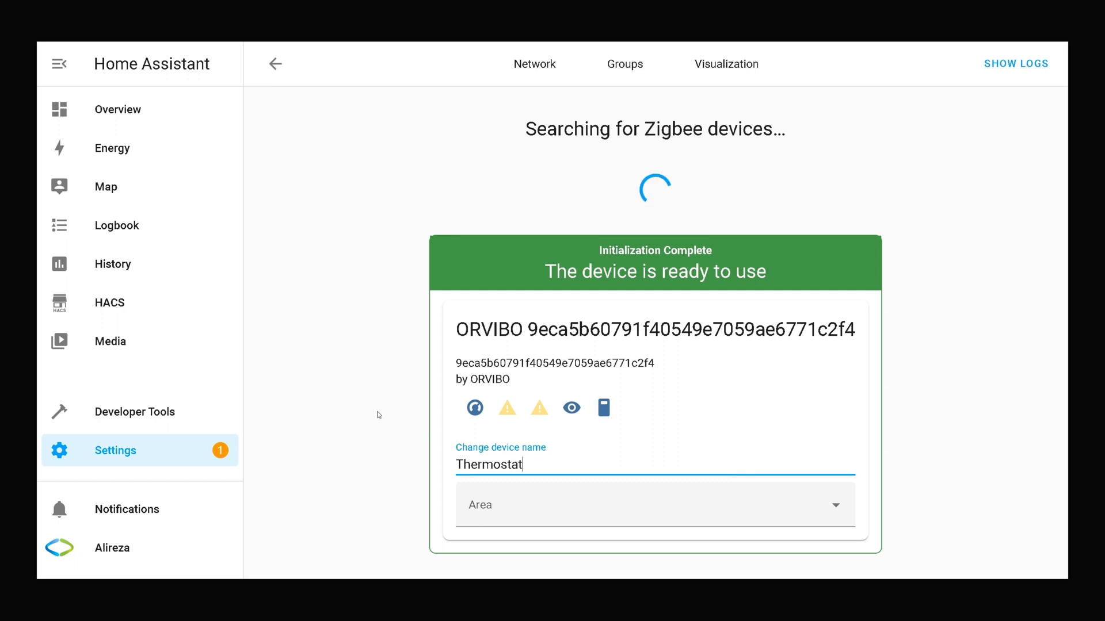
left_click(377, 415)
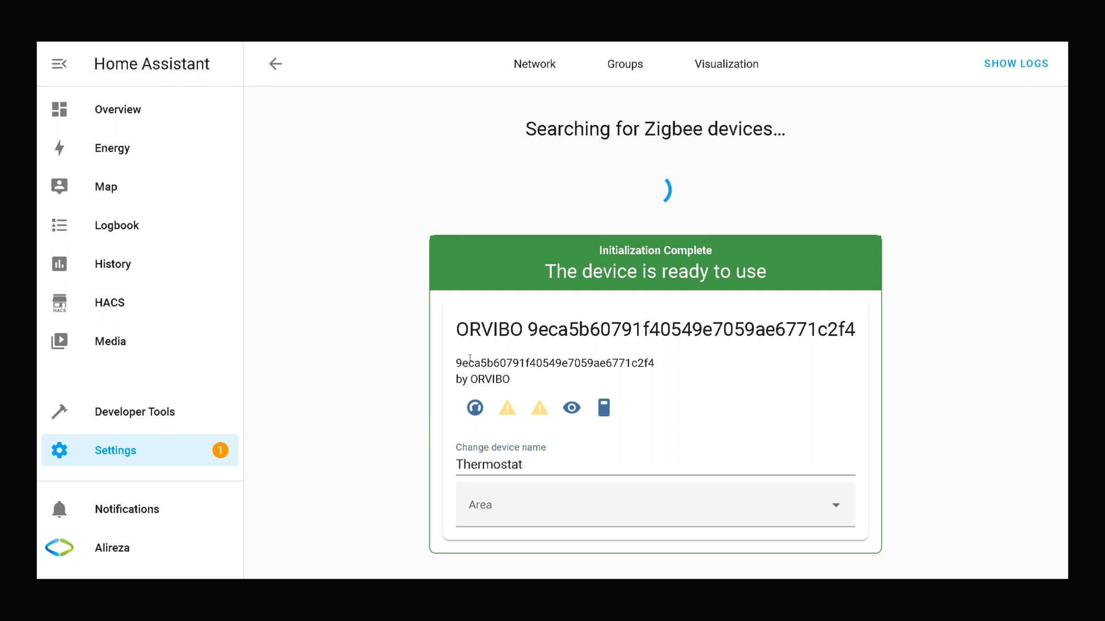
left_click(275, 64)
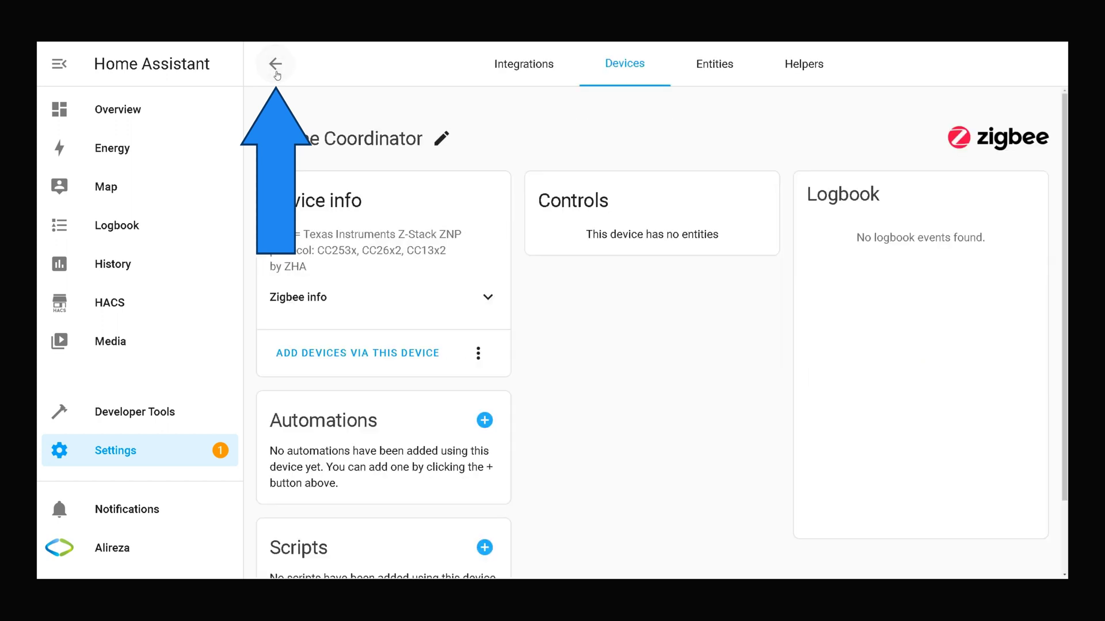
left_click(275, 69)
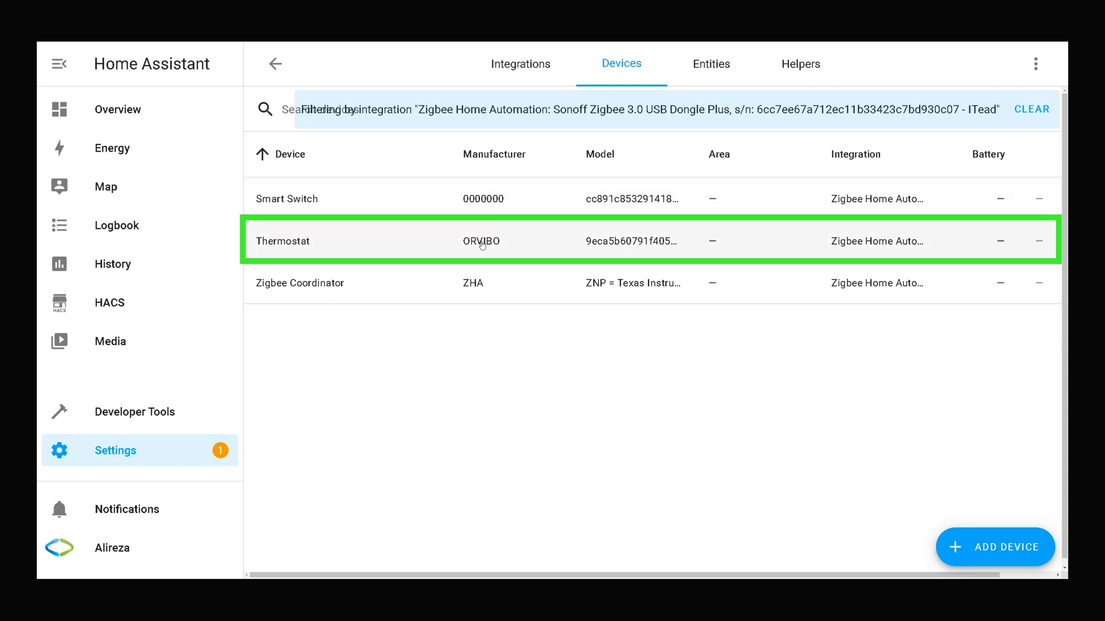
Step: On the Thermostat device page, toggle it off and on five times, leaving it off, then open its climate entity
left_click(383, 248)
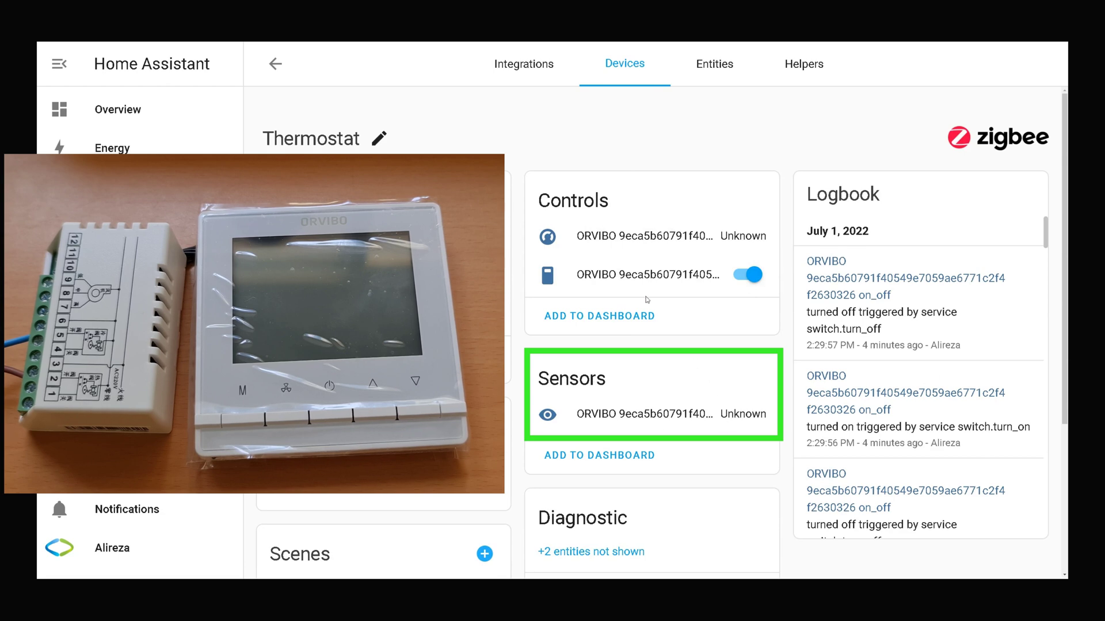
left_click(748, 274)
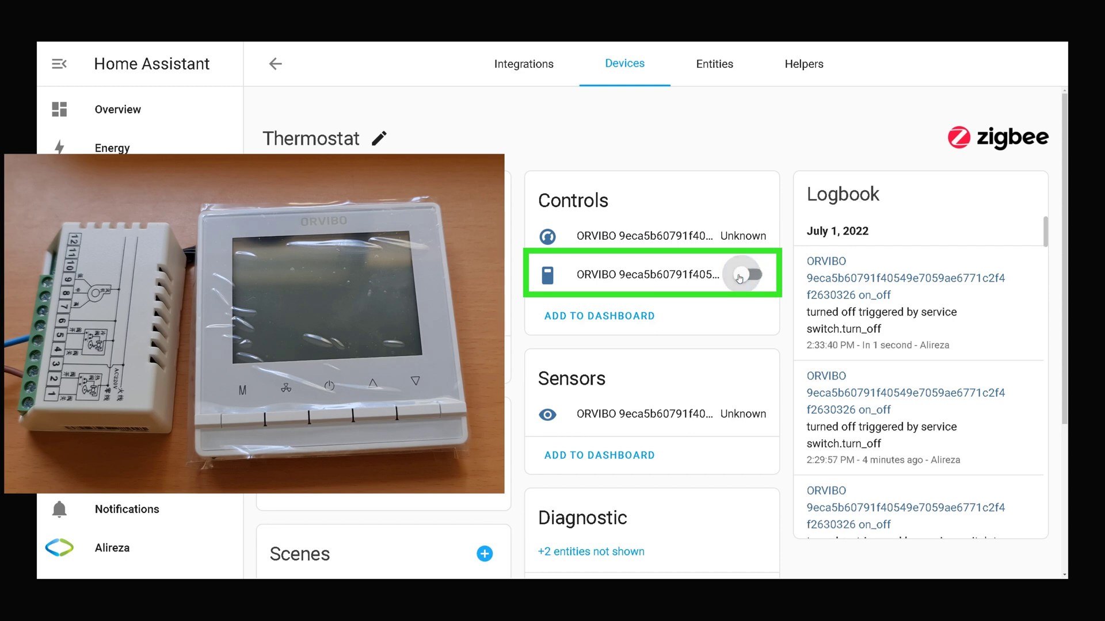
left_click(742, 276)
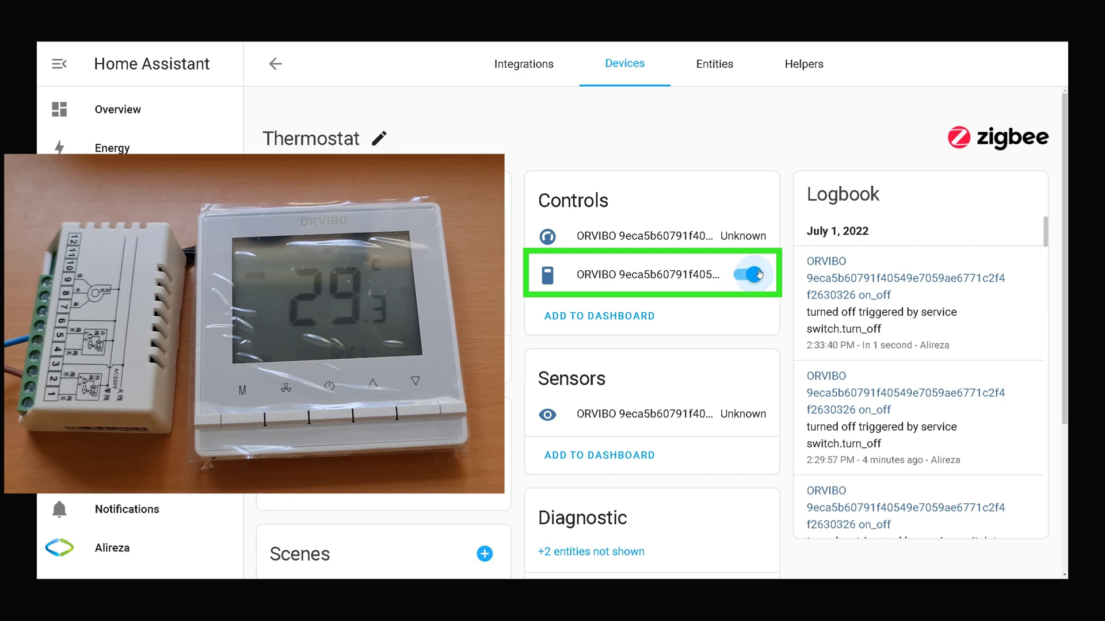
left_click(739, 276)
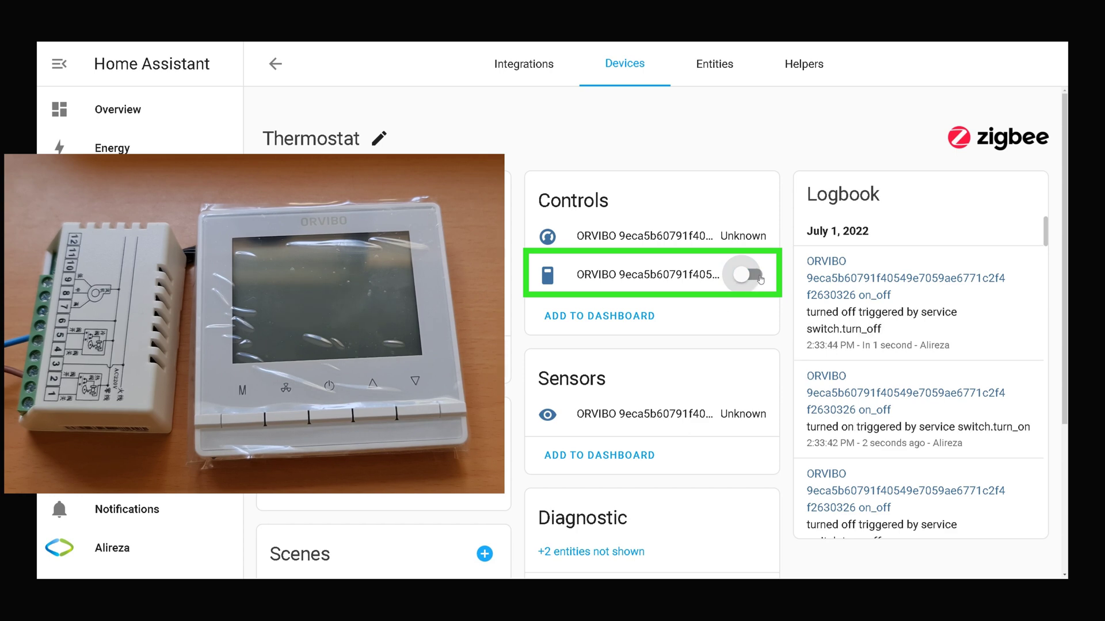
left_click(761, 276)
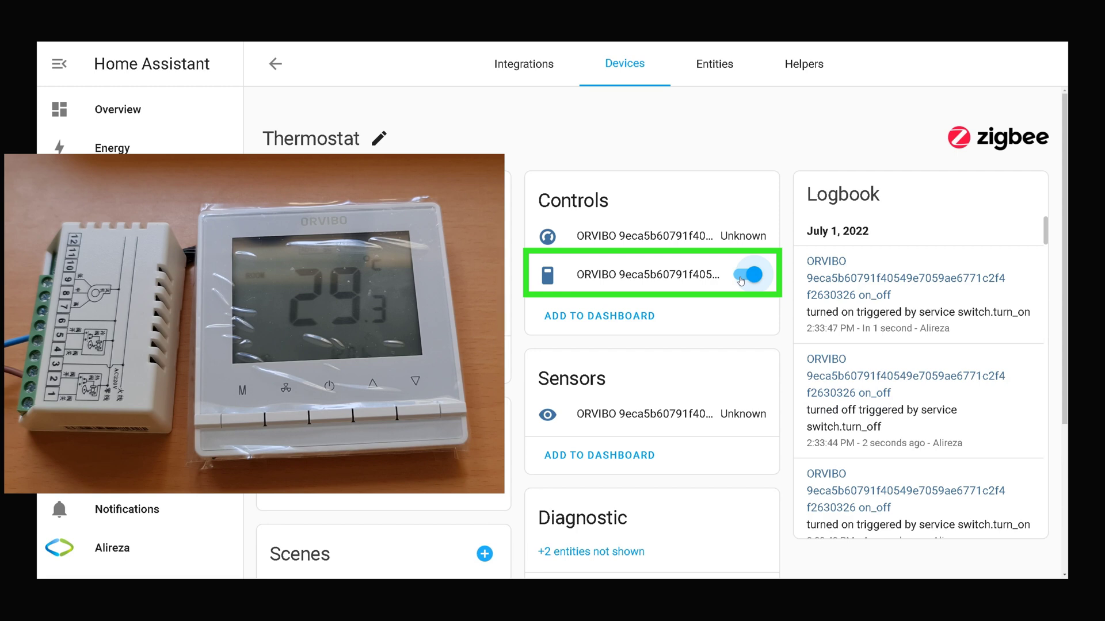
left_click(739, 280)
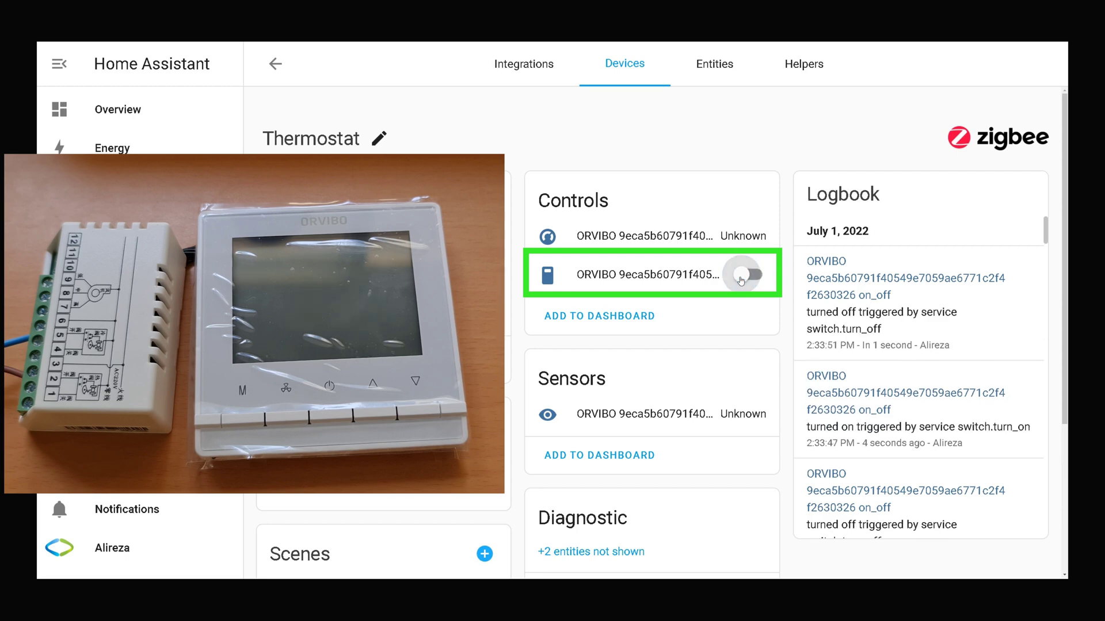
left_click(704, 236)
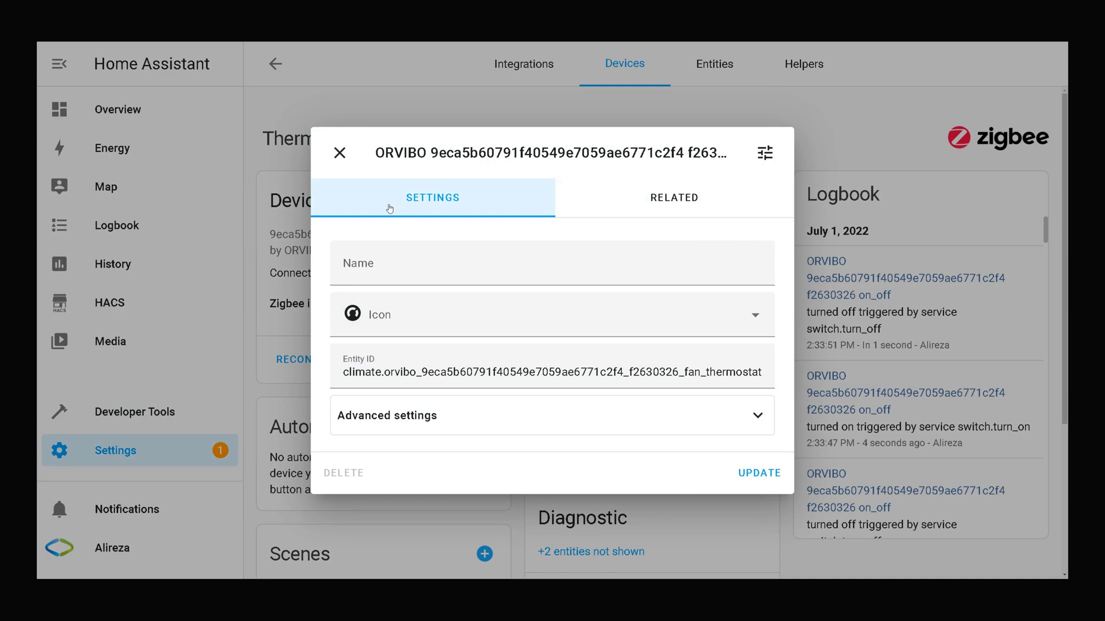
Step: Reopen the thermostat climate entity's settings, inspect its Entity ID, and close the dialog unchanged
left_click(339, 153)
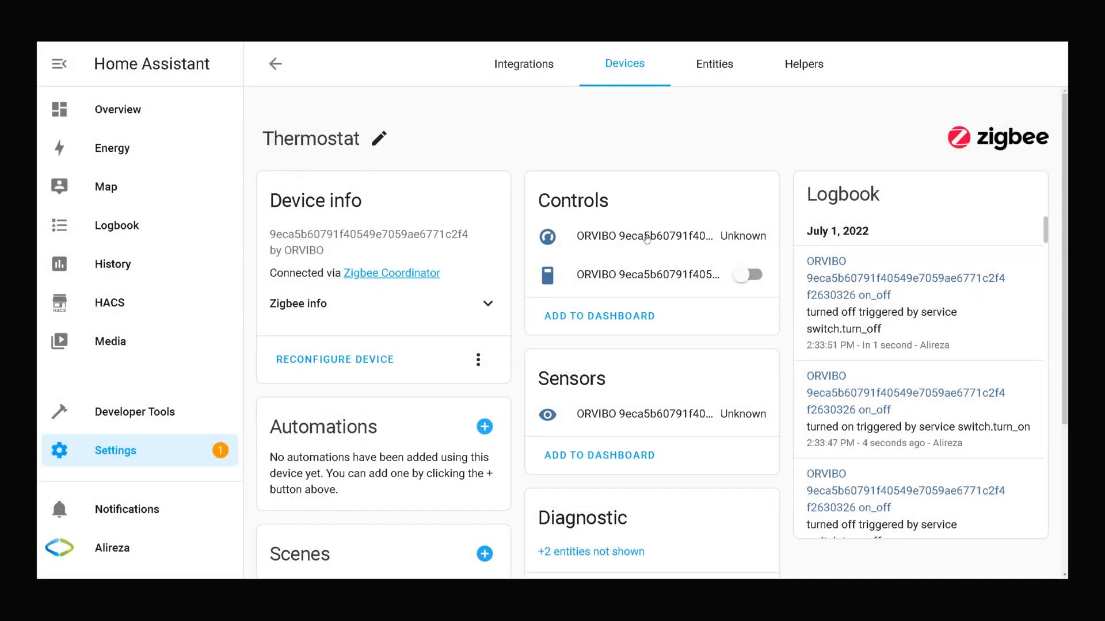
left_click(647, 235)
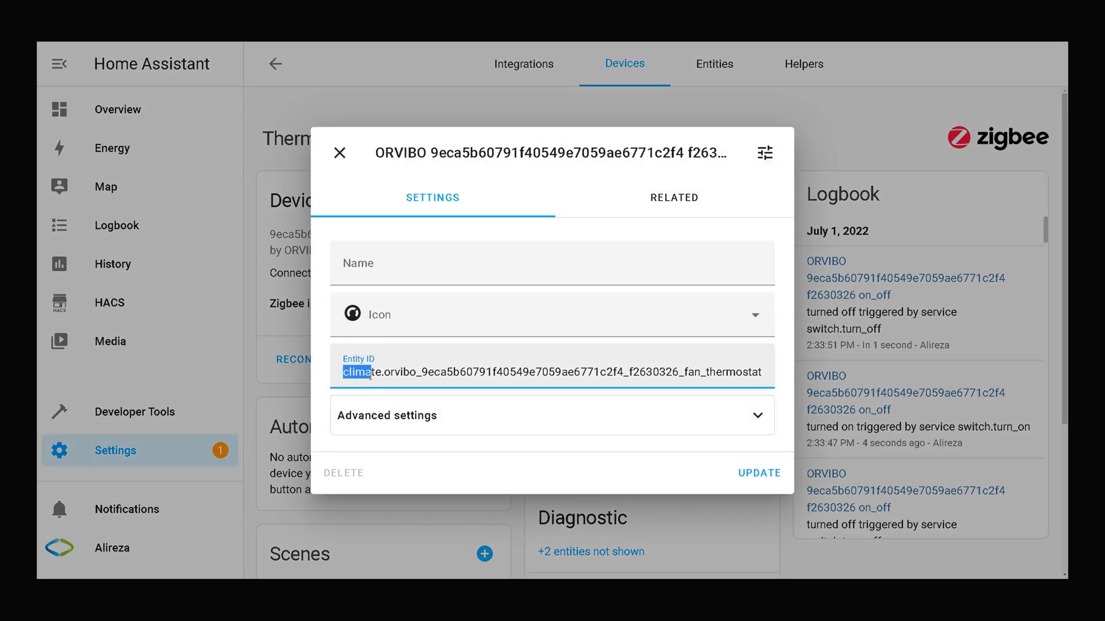
left_click_drag(344, 372, 629, 364)
left_click_drag(708, 372, 764, 372)
left_click(708, 376)
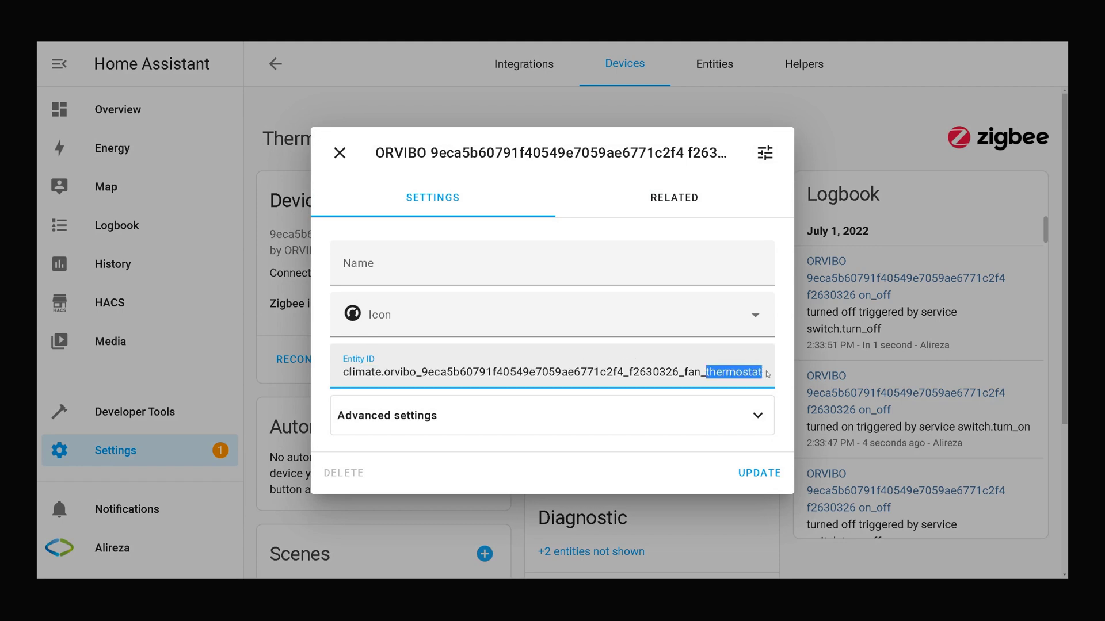
left_click(339, 153)
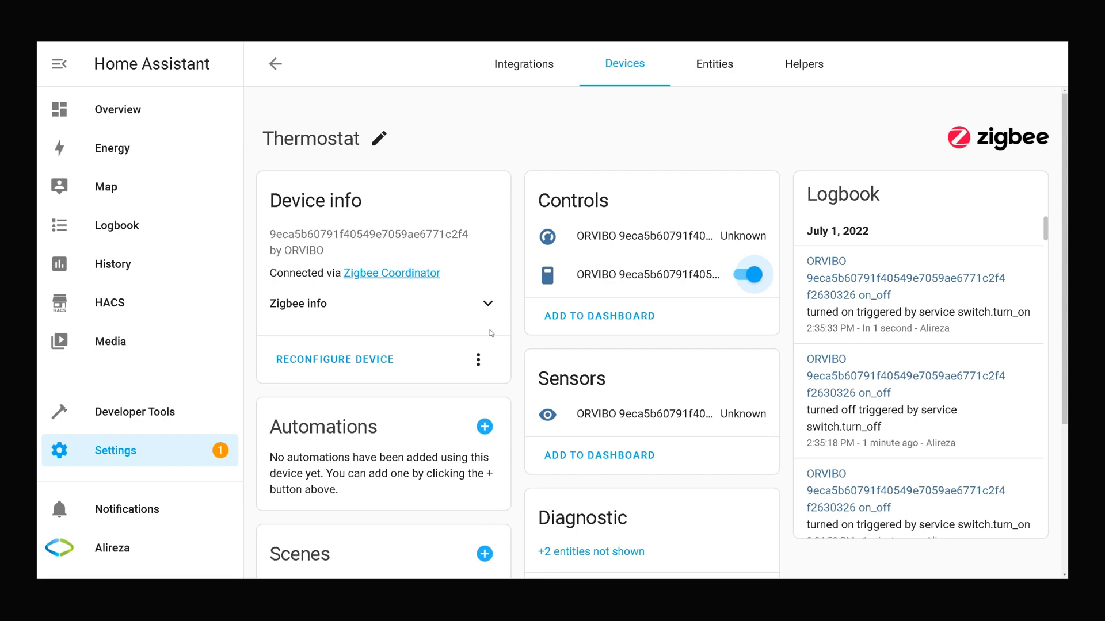
left_click(276, 66)
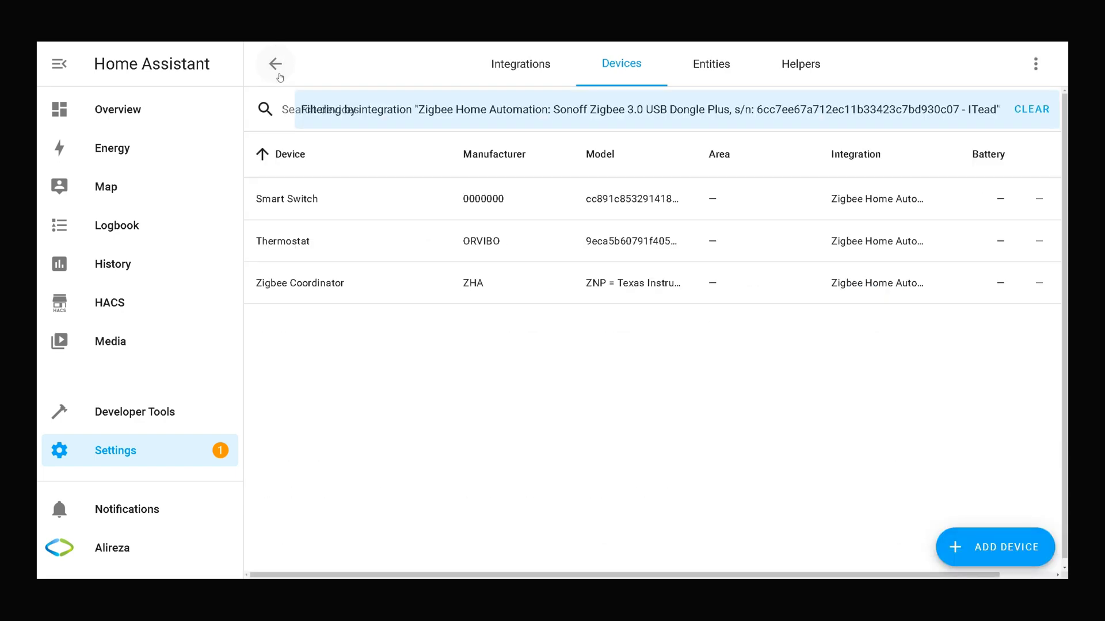
left_click(278, 76)
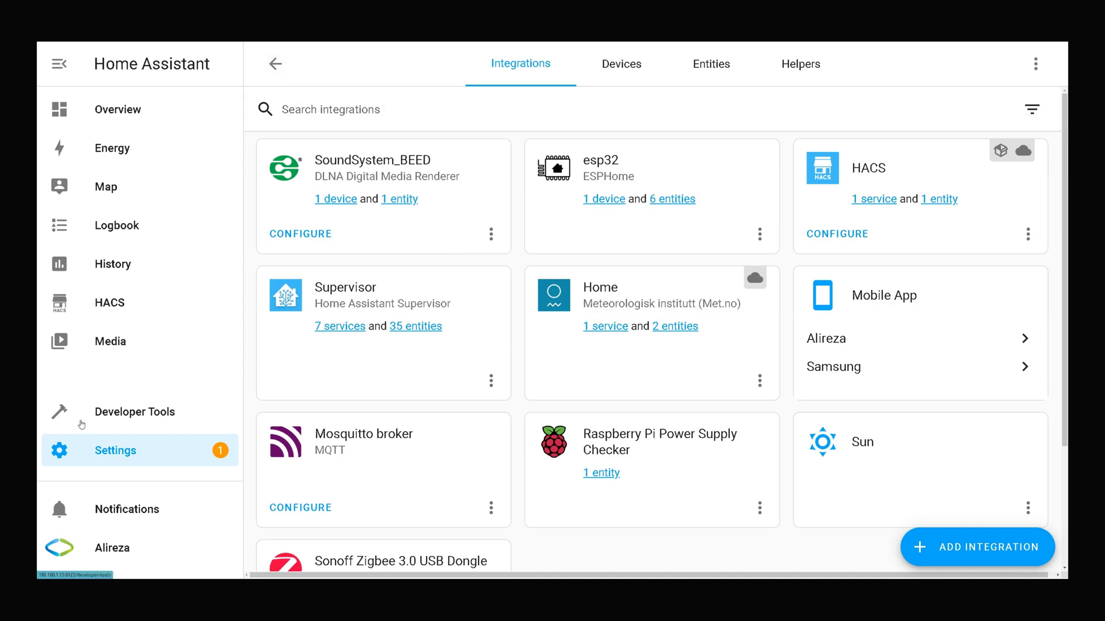
left_click(110, 455)
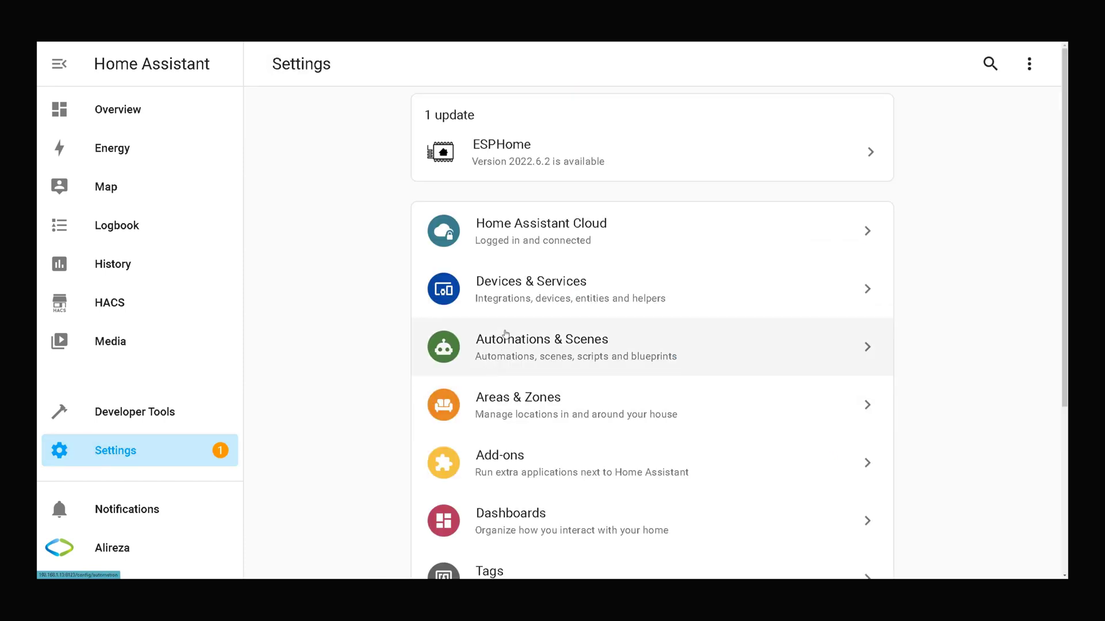
left_click(525, 290)
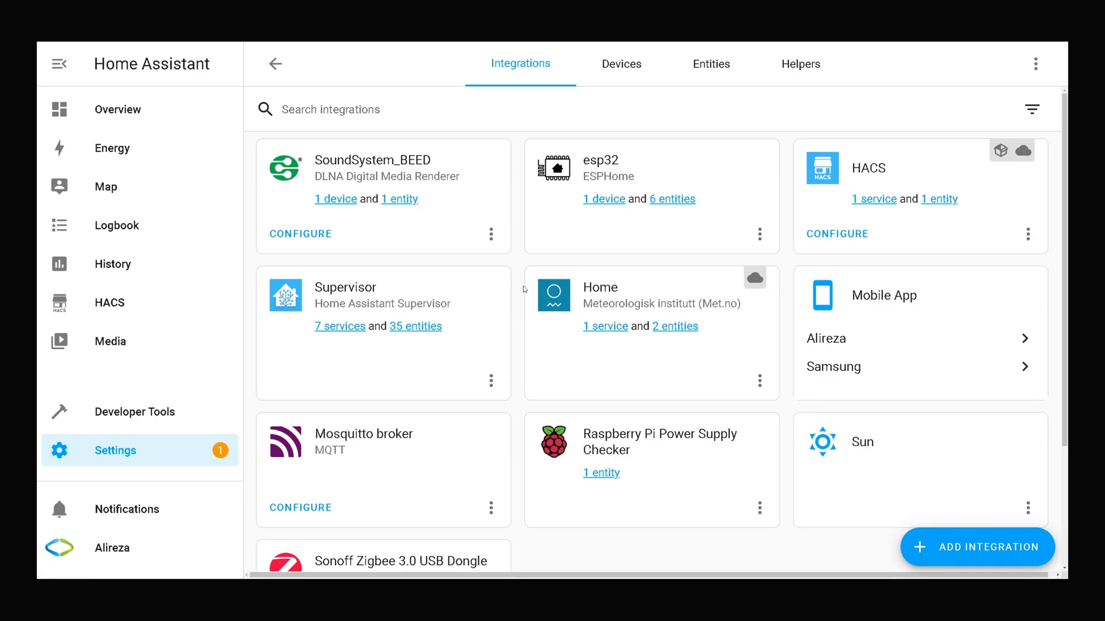
scroll(524, 290, "down", 3)
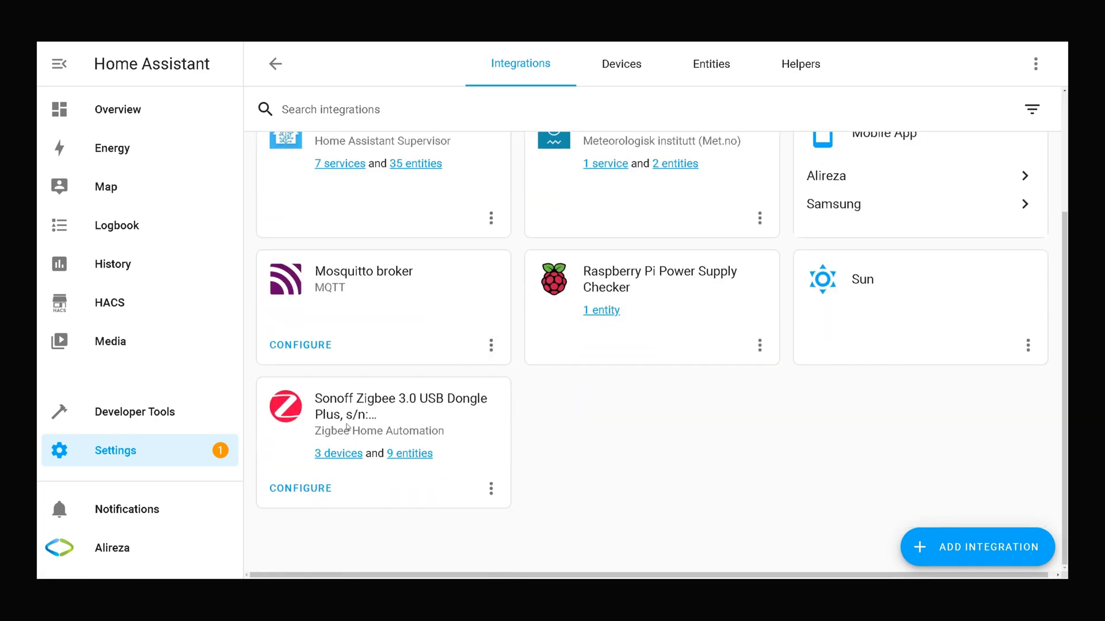
left_click(340, 455)
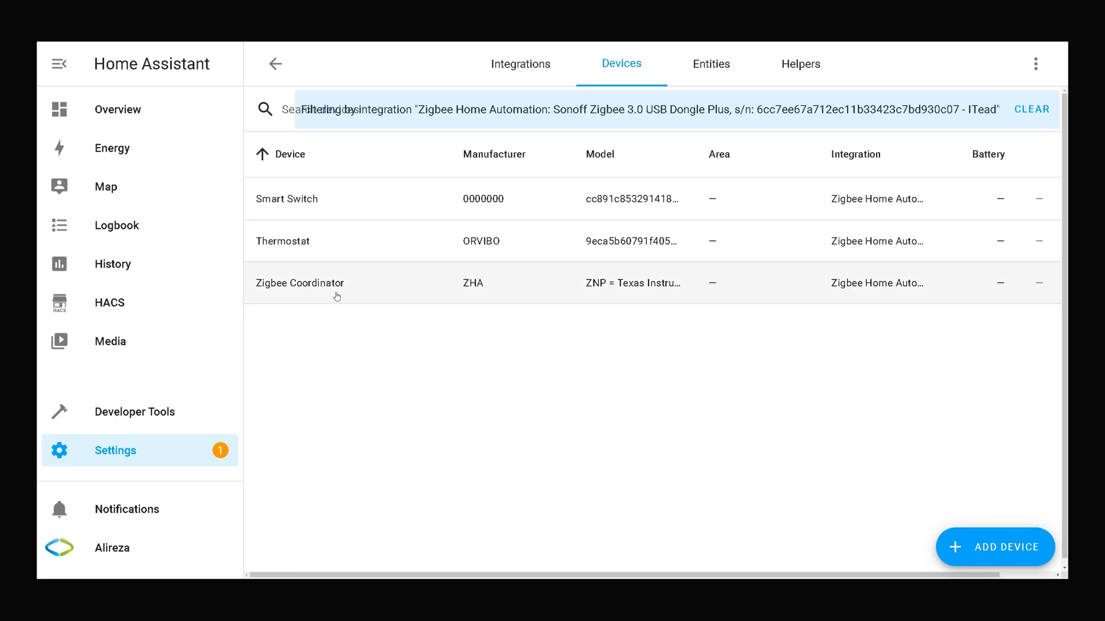
left_click(330, 246)
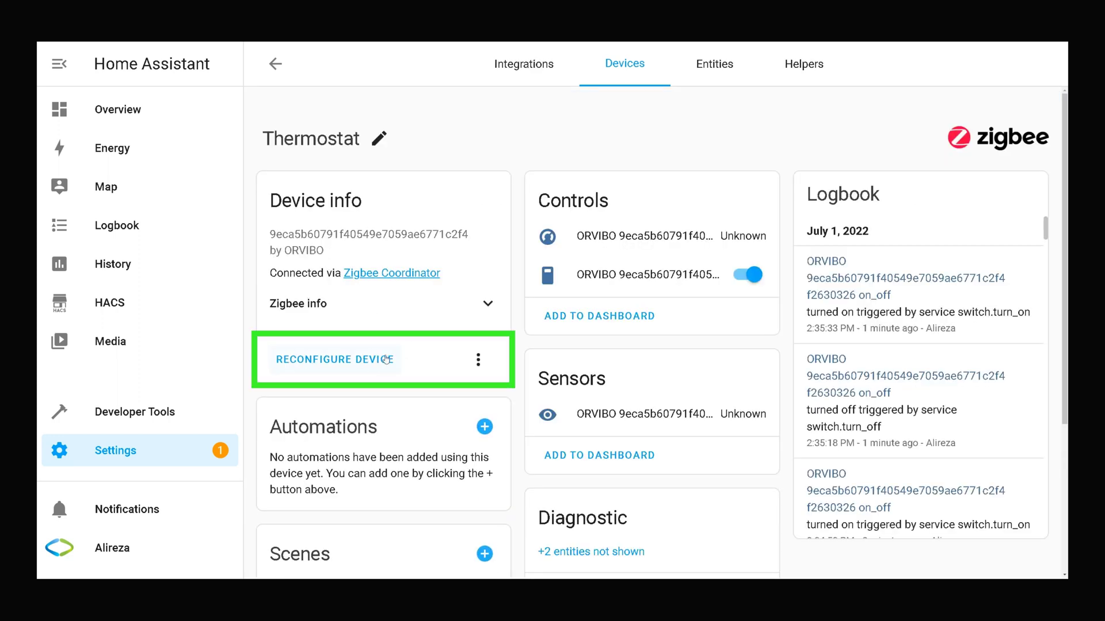
Step: Choose Remove Device from the Thermostat's options menu and confirm the removal
left_click(479, 361)
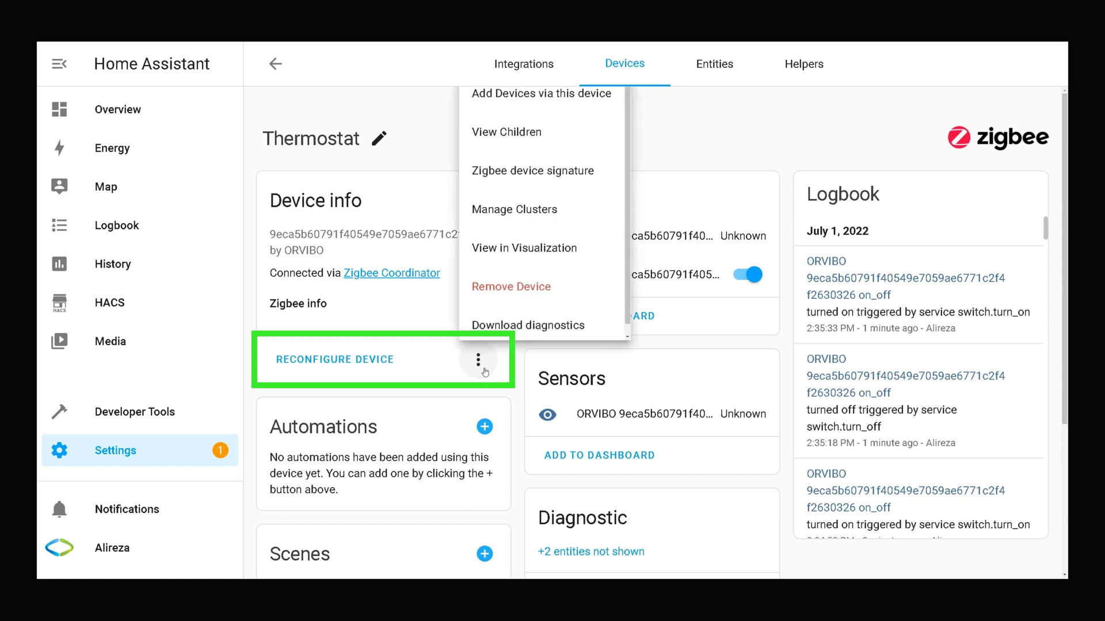
left_click(511, 289)
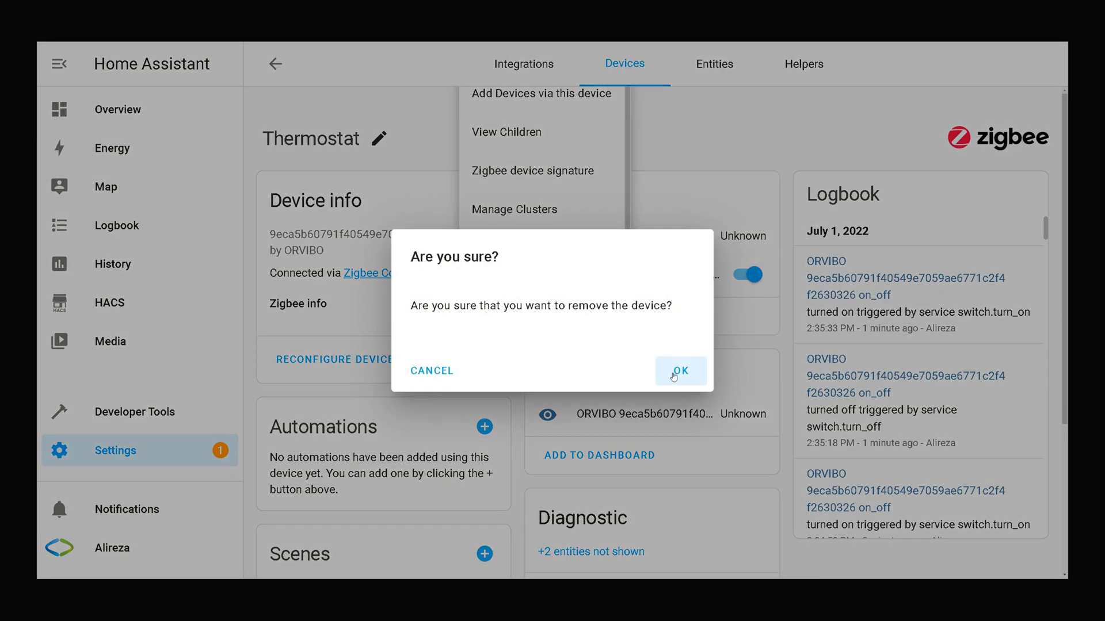
left_click(674, 376)
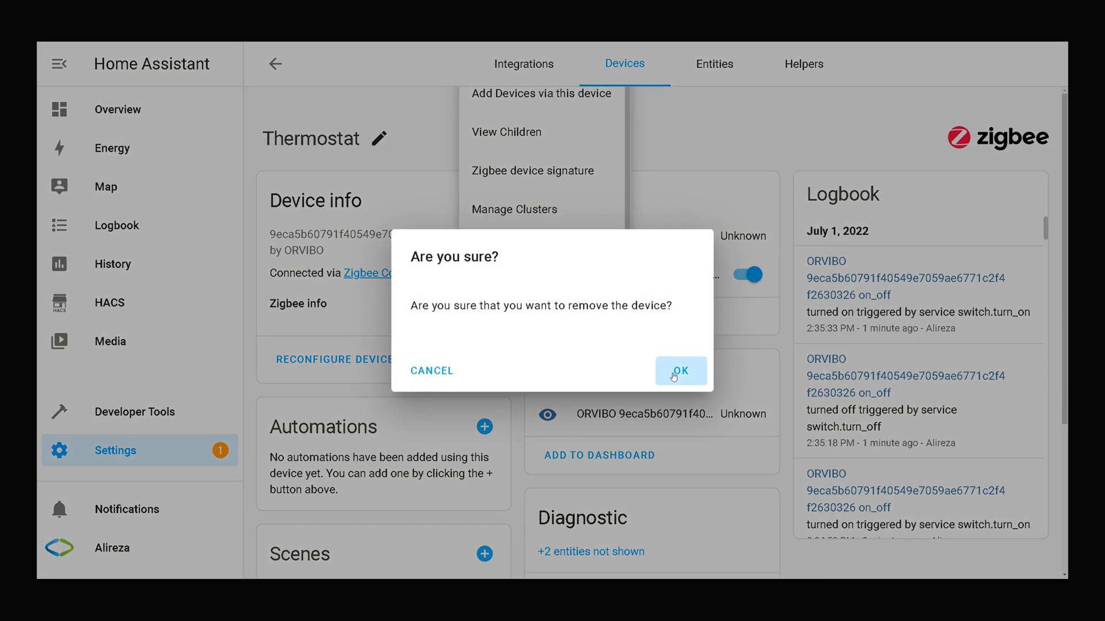